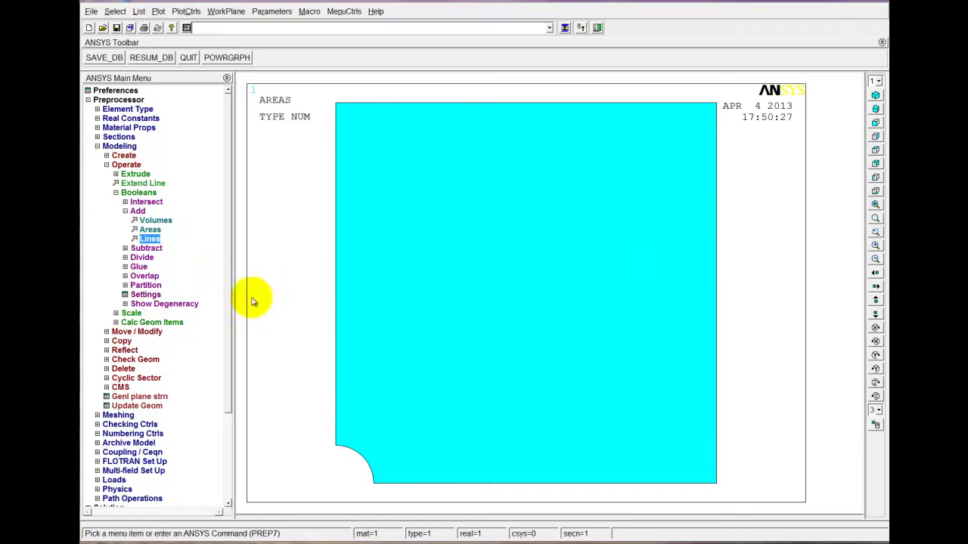
# Step: Add lines 1 and 10 into one line, deleting the originals, and dismiss the slope warning
pyautogui.click(107, 164)
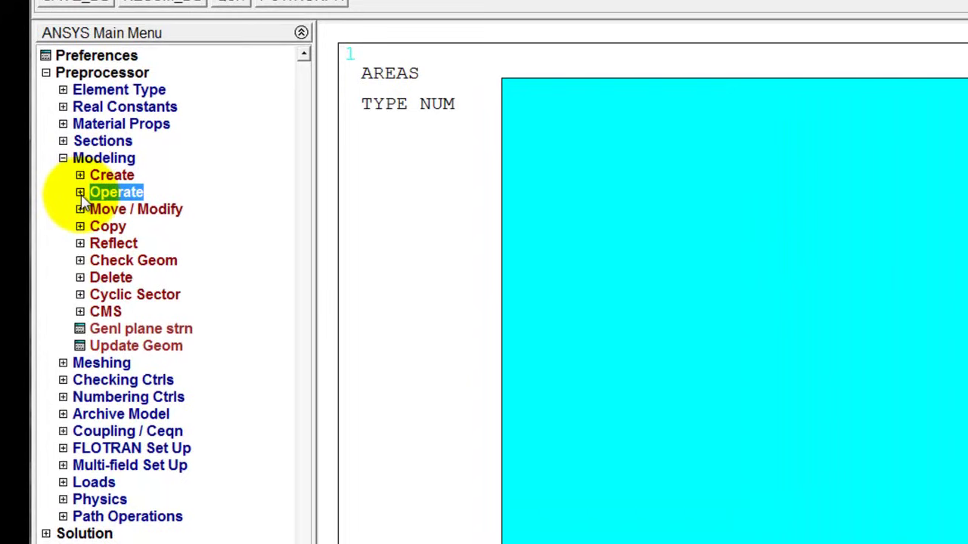
pyautogui.click(107, 164)
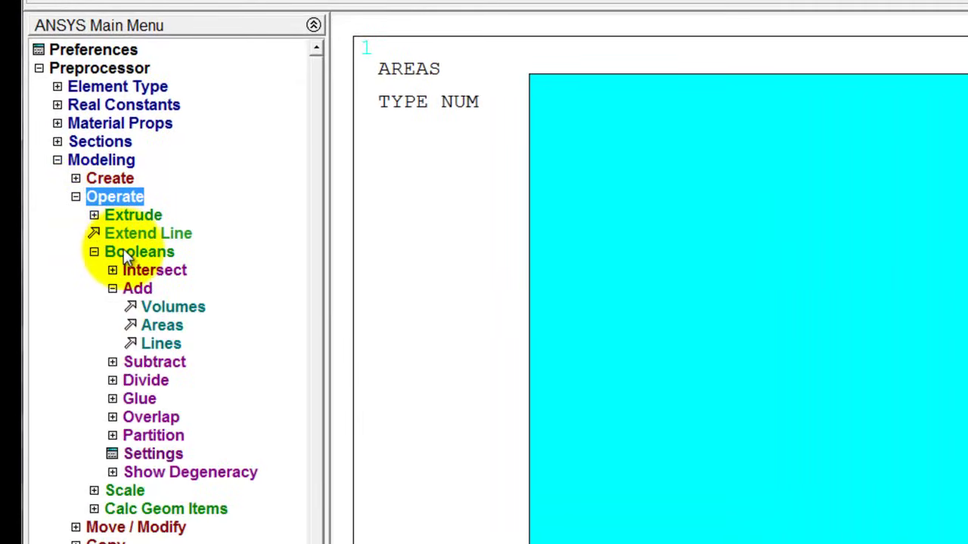
pyautogui.click(160, 344)
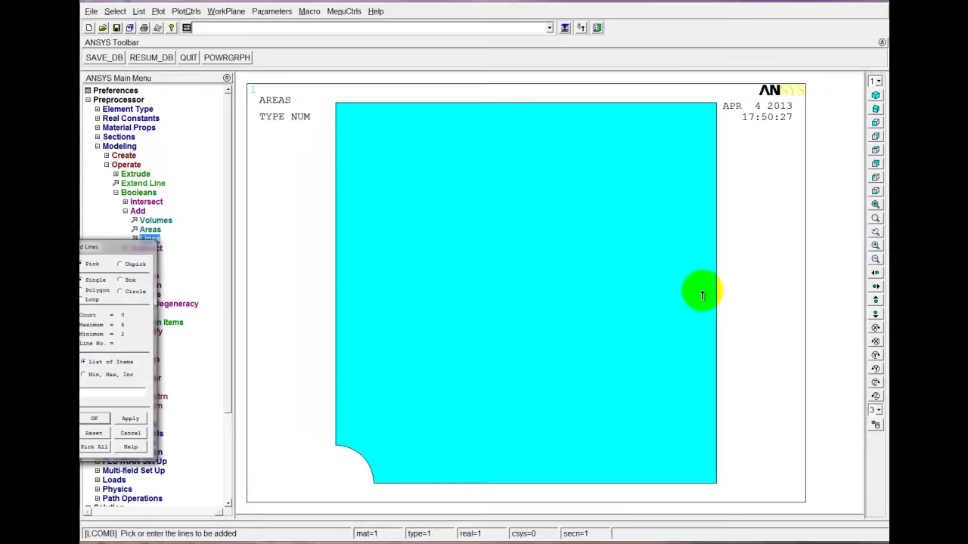
pyautogui.click(717, 273)
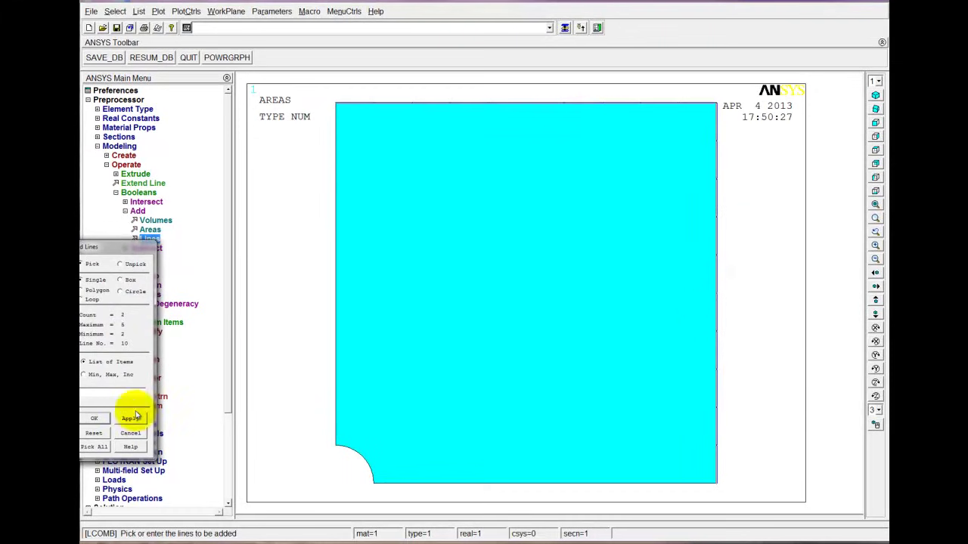
pyautogui.moveTo(124, 248); pyautogui.dragTo(170, 241)
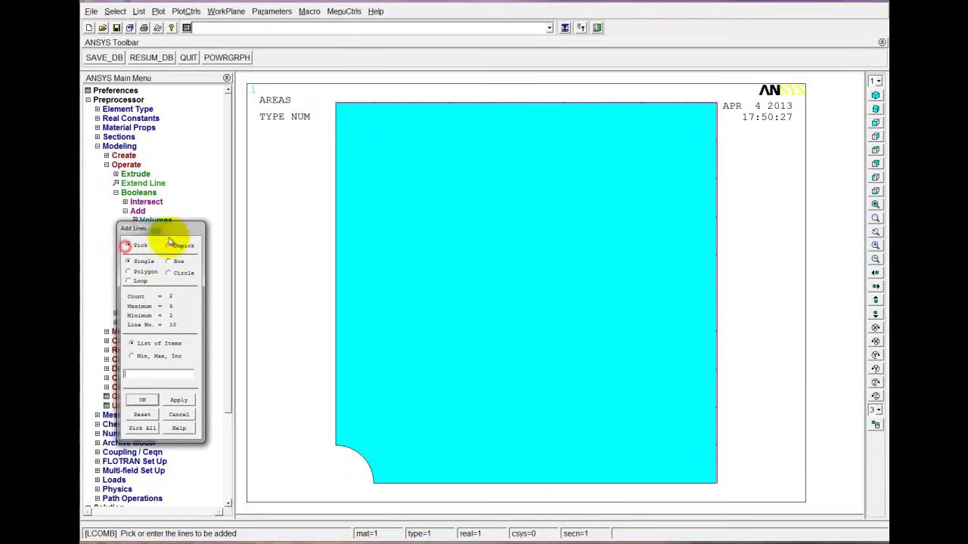
pyautogui.click(142, 400)
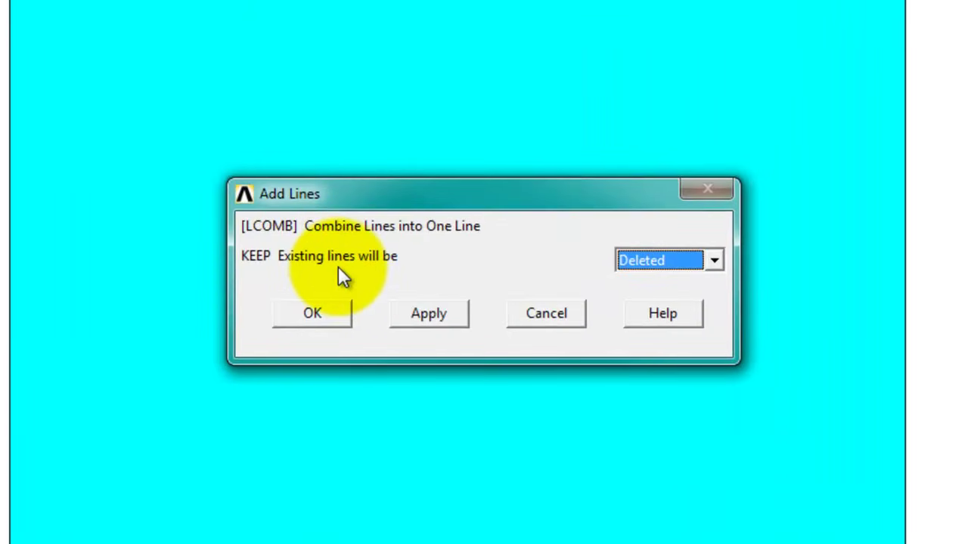
pyautogui.click(313, 313)
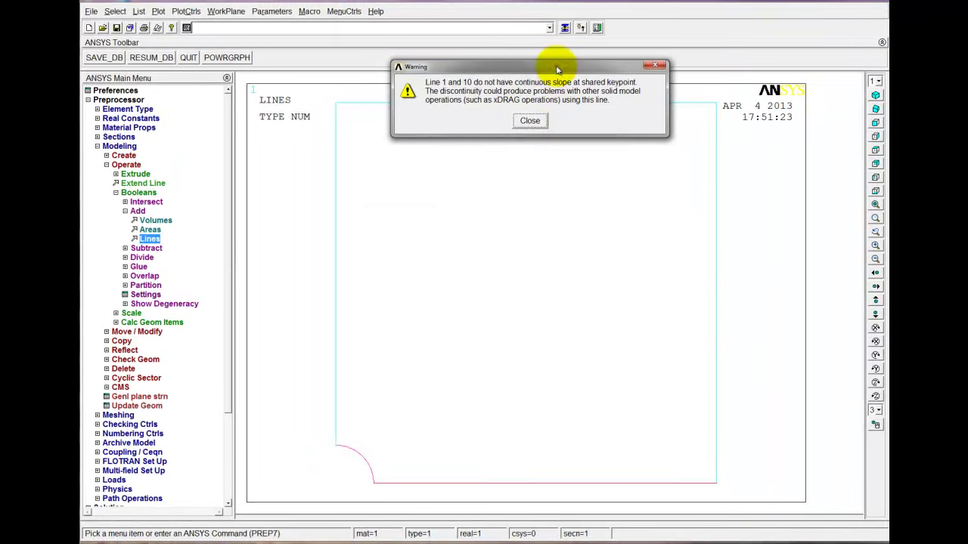
pyautogui.moveTo(556, 70); pyautogui.dragTo(542, 156)
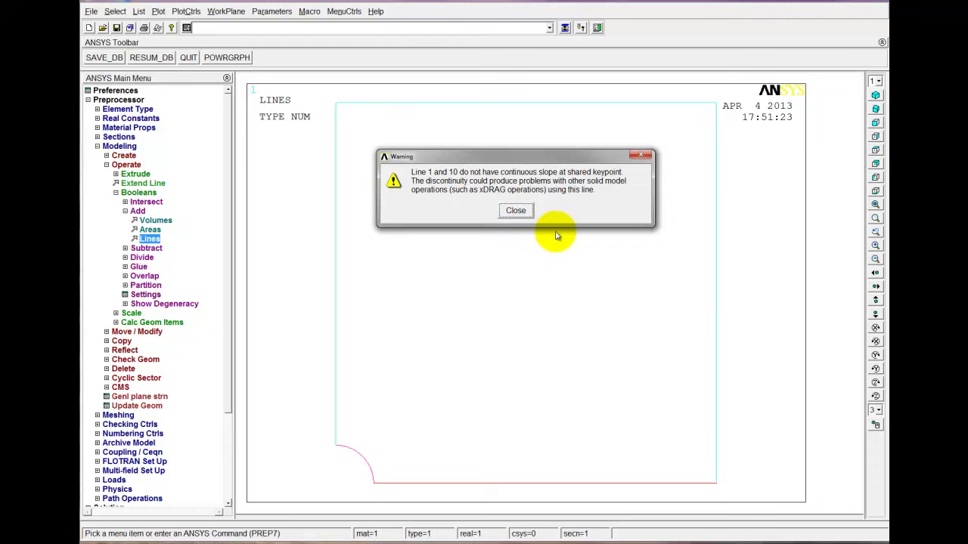
pyautogui.click(515, 211)
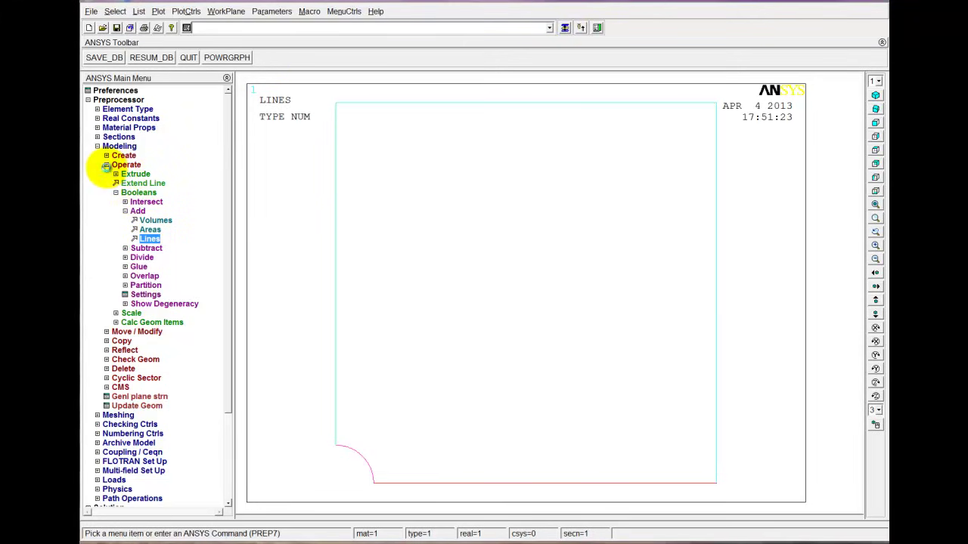
# Step: Mesh the plate area in MeshTool with mapped quadrilateral elements
pyautogui.click(106, 165)
pyautogui.click(98, 146)
pyautogui.click(97, 155)
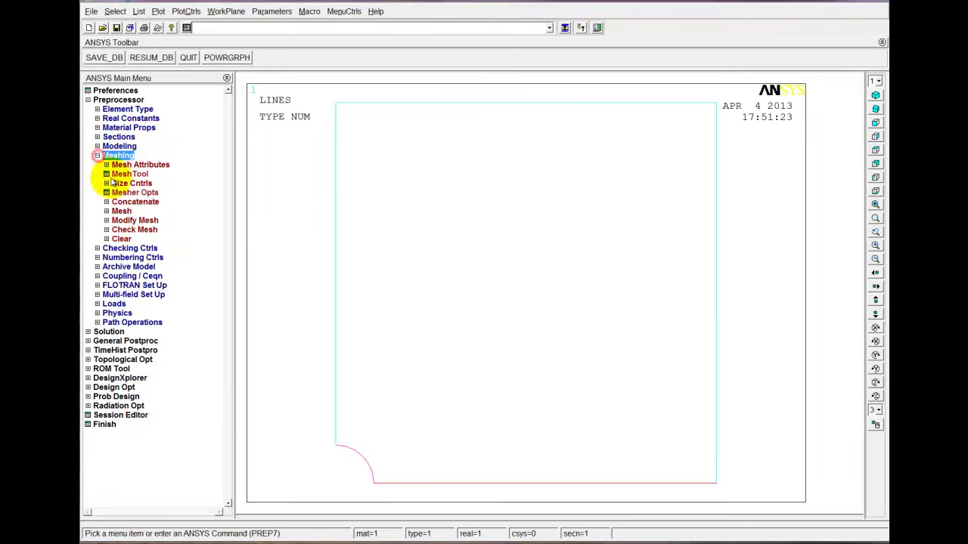
pyautogui.click(113, 174)
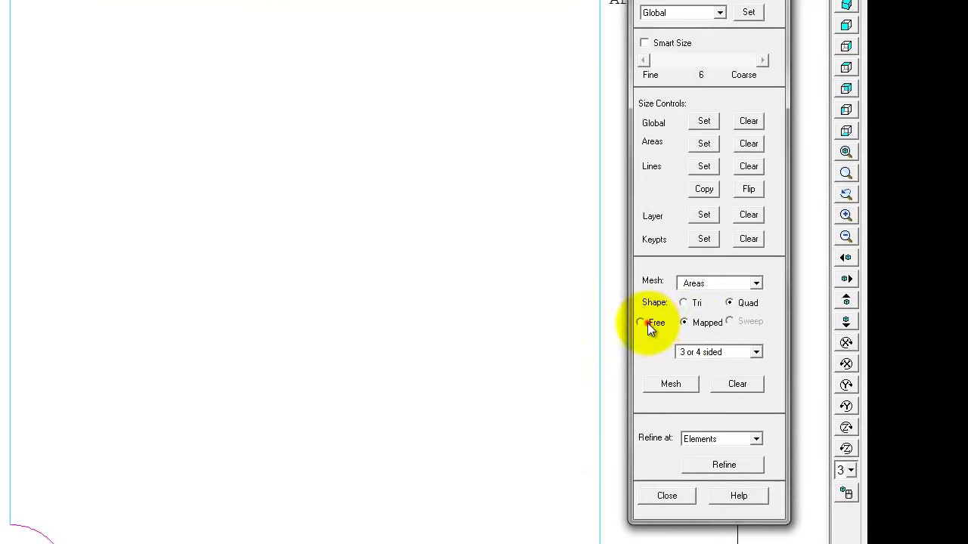
pyautogui.click(771, 314)
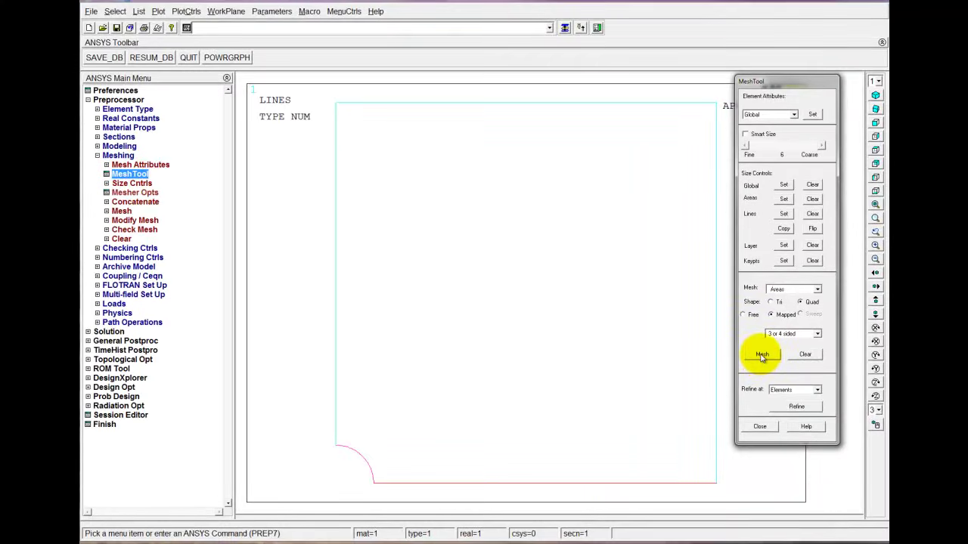
pyautogui.click(761, 355)
pyautogui.click(474, 320)
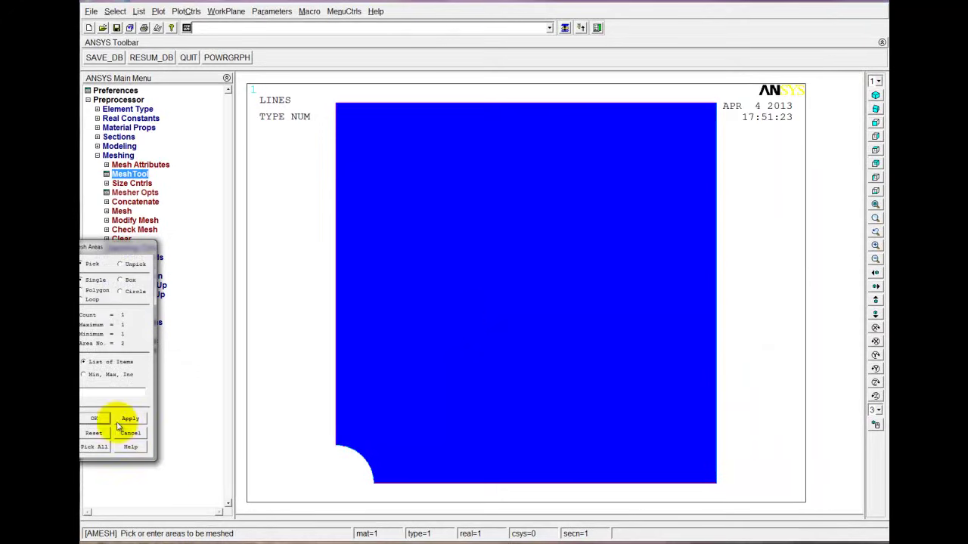
pyautogui.click(94, 419)
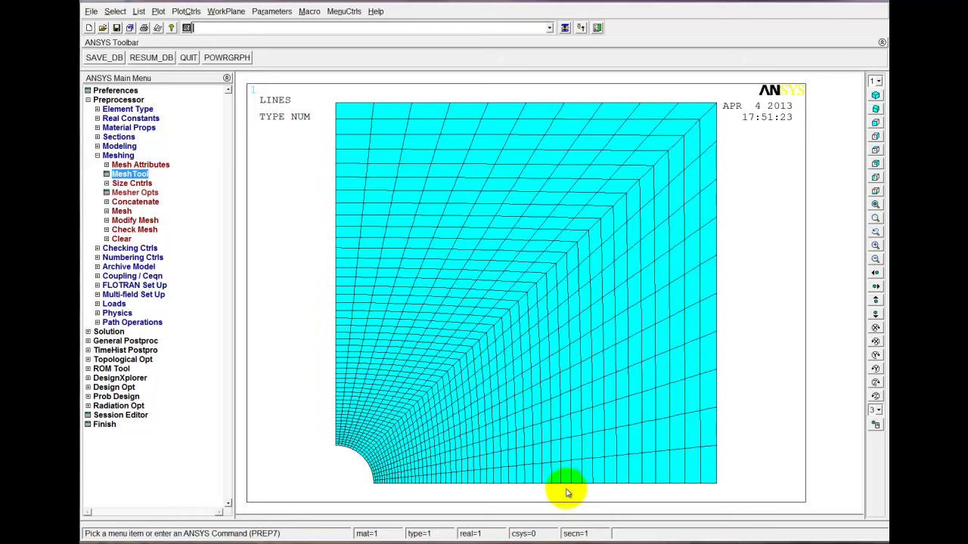
# Step: Apply Symmetry B.C. on lines to the plate's left and bottom edges
pyautogui.click(115, 155)
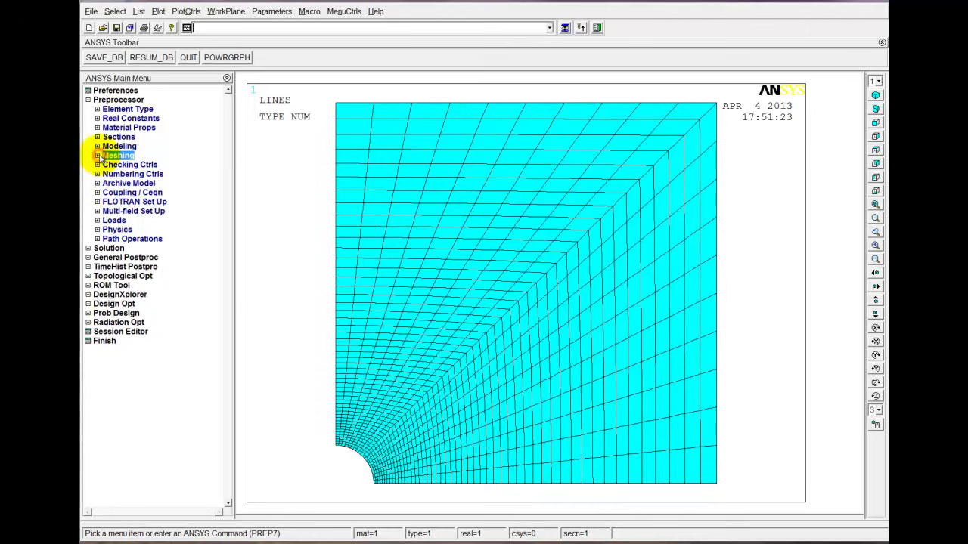
pyautogui.click(97, 221)
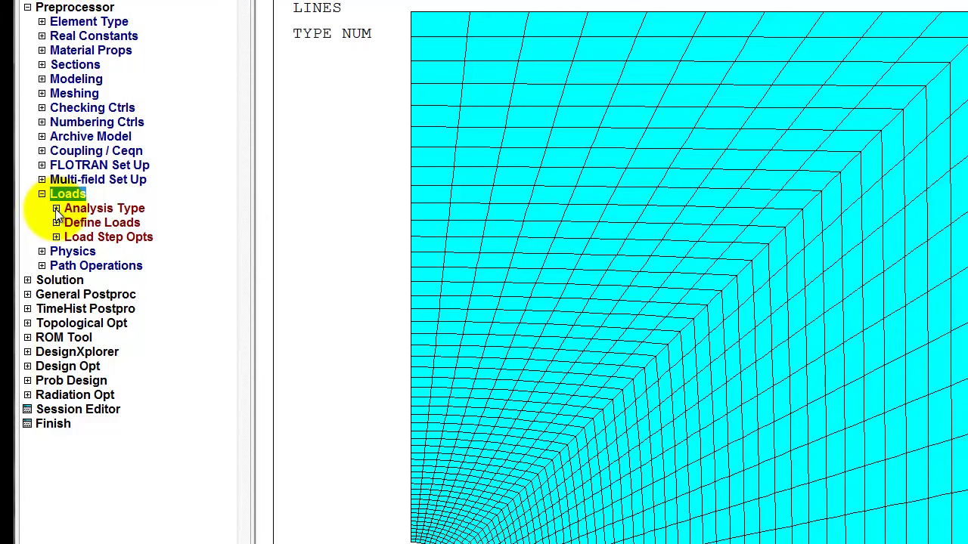
pyautogui.click(56, 222)
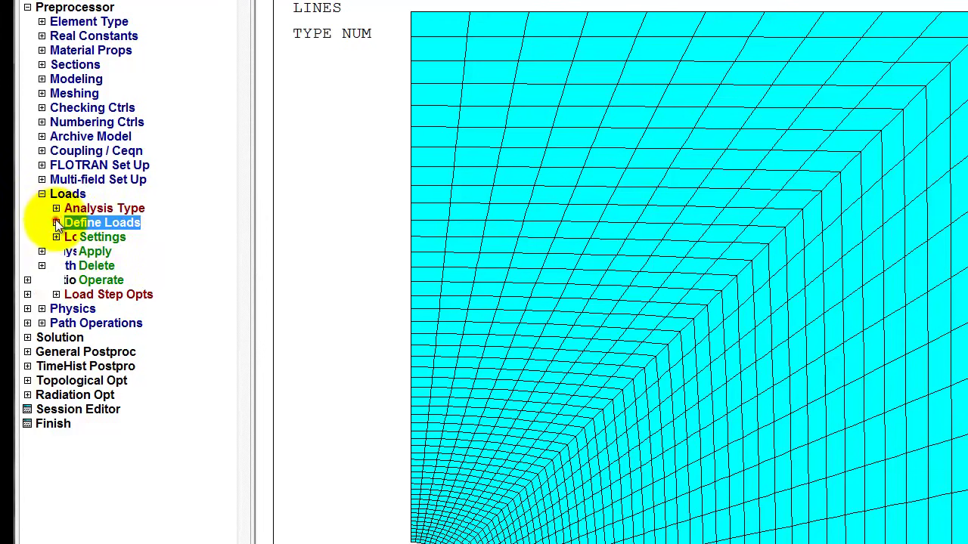
pyautogui.click(81, 253)
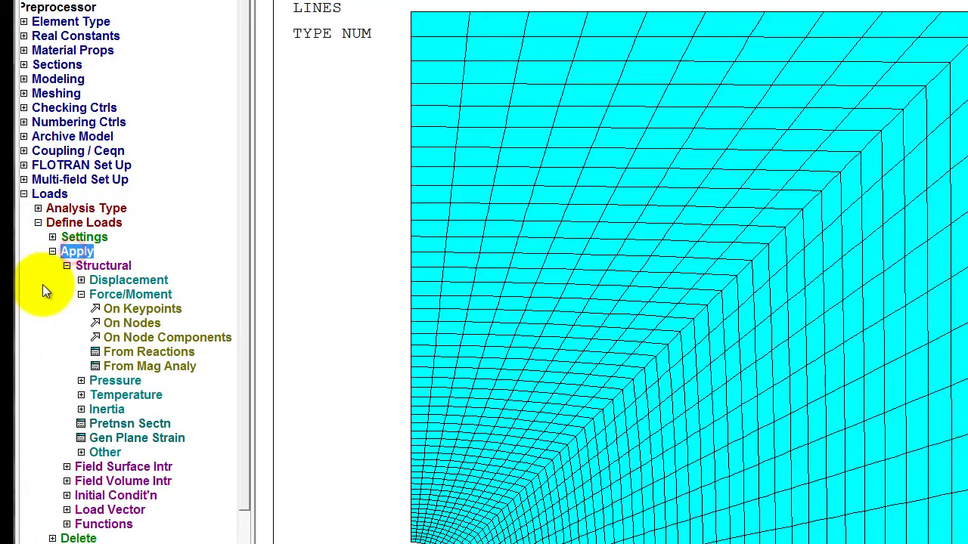
pyautogui.click(82, 294)
pyautogui.click(101, 281)
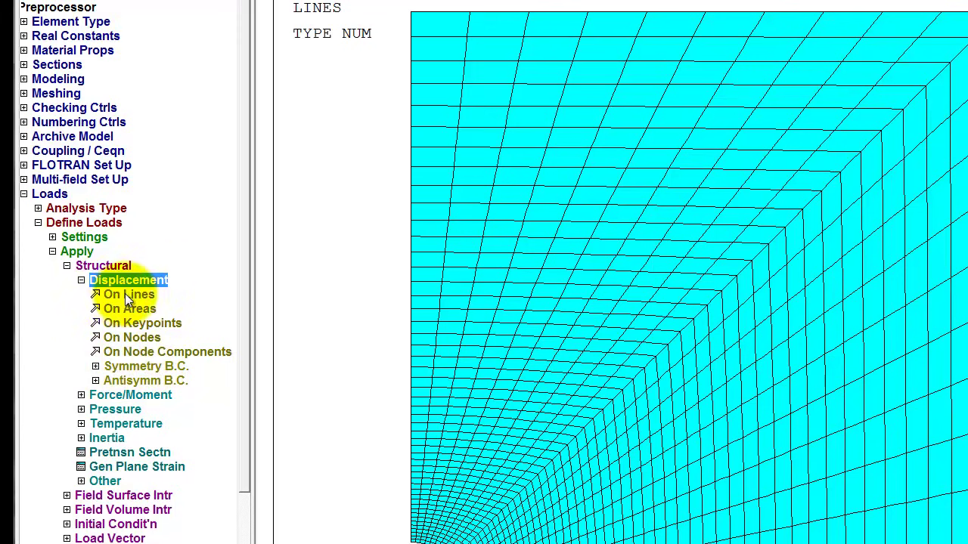
pyautogui.click(119, 365)
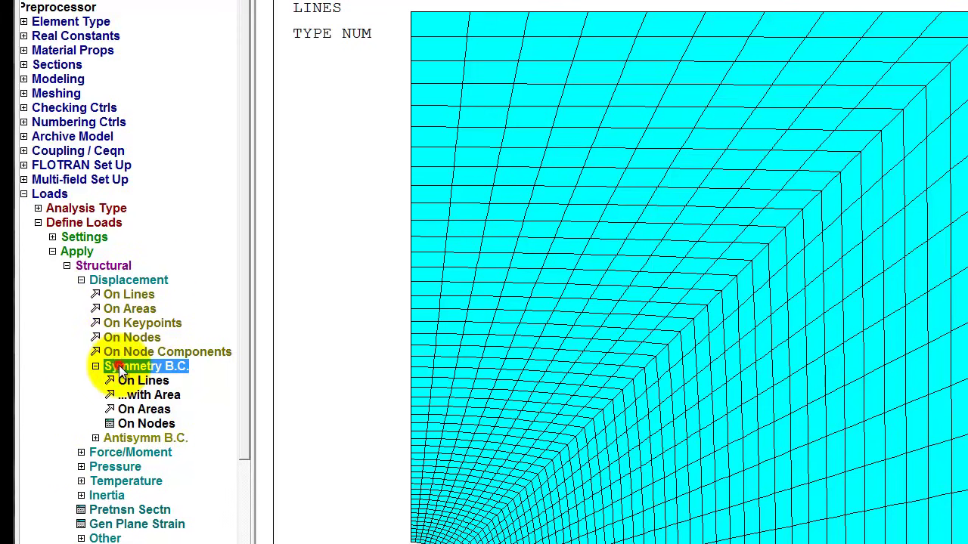
pyautogui.click(151, 382)
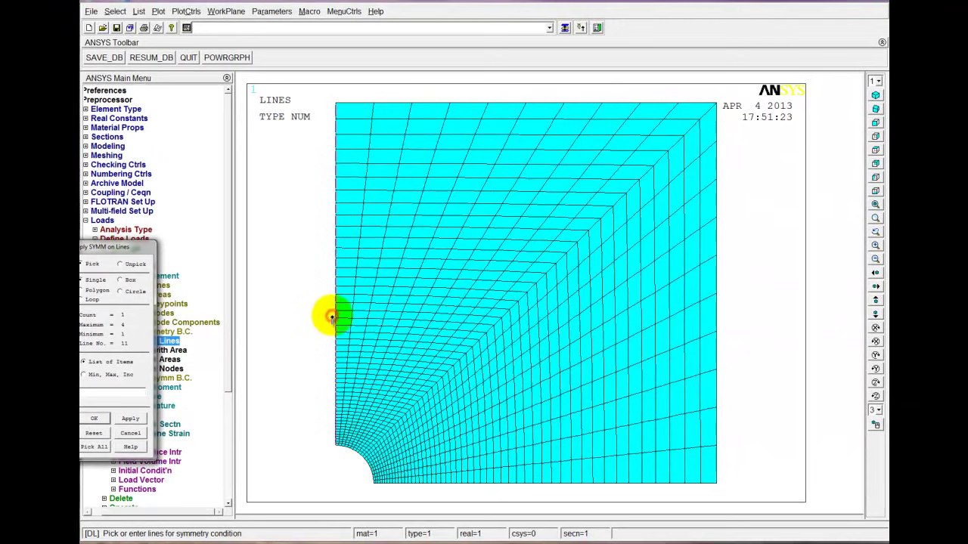
pyautogui.click(464, 485)
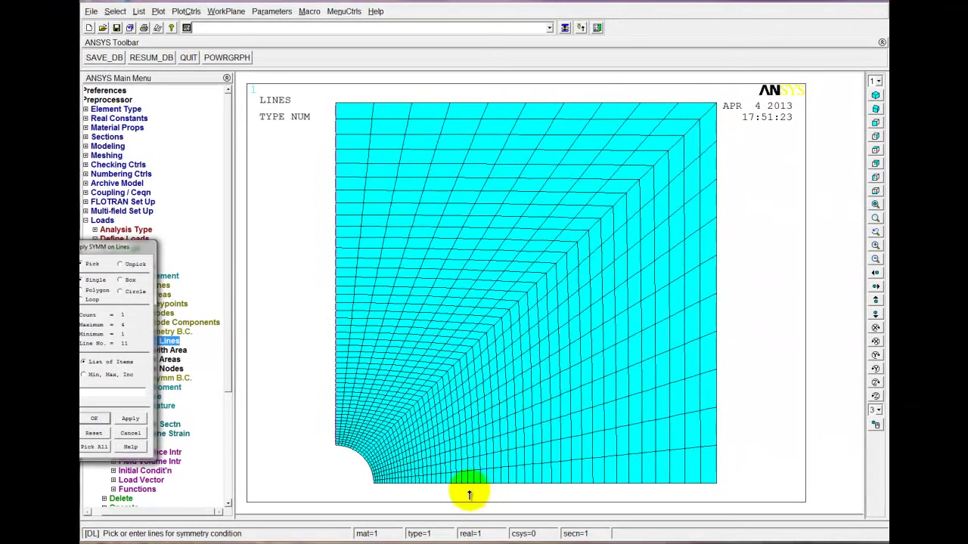
pyautogui.click(95, 419)
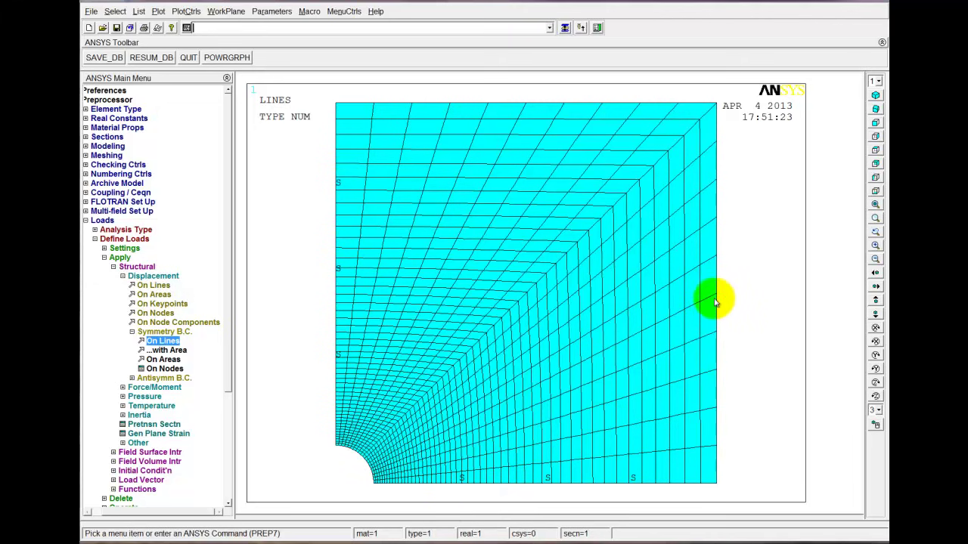
# Step: Box-select the right-edge nodes and couple them in UX as set 99
pyautogui.click(114, 267)
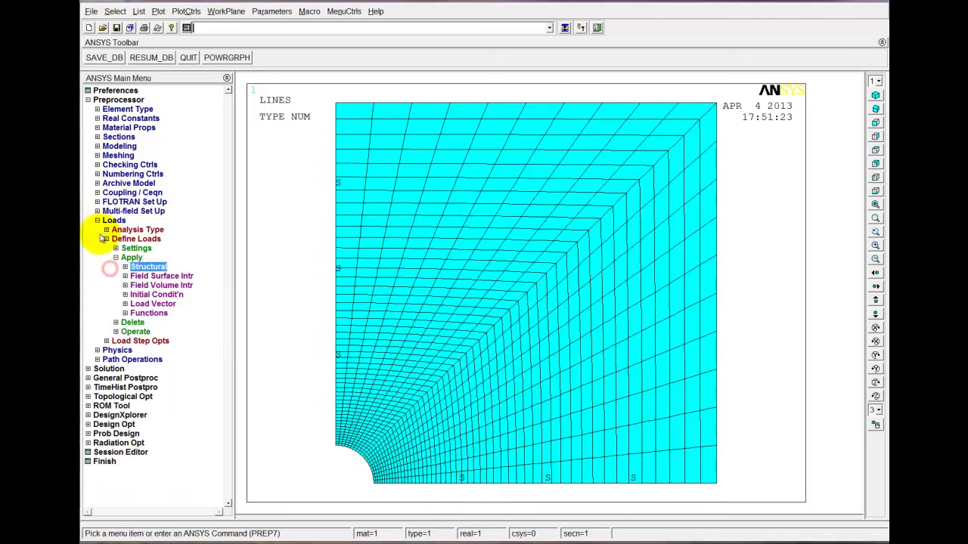
pyautogui.click(132, 192)
pyautogui.click(136, 202)
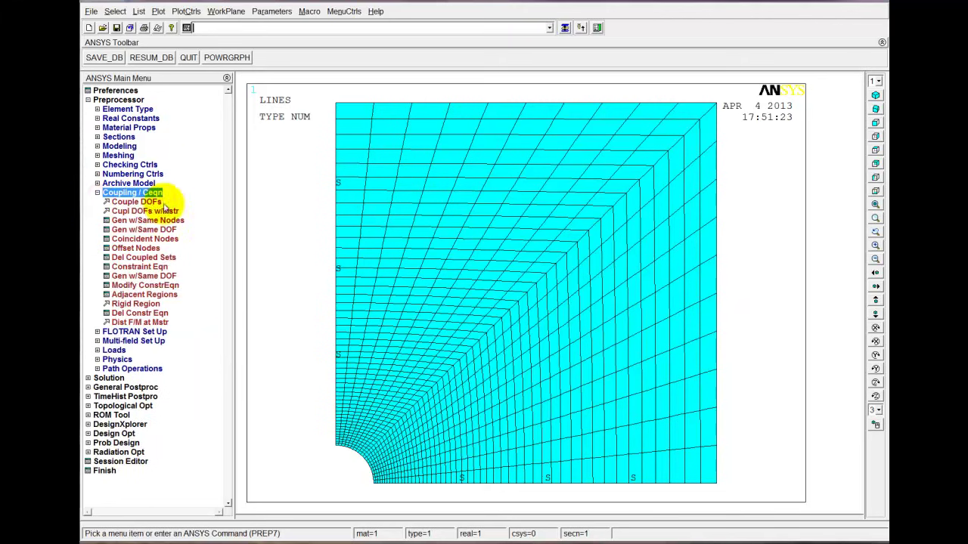
pyautogui.moveTo(140, 252); pyautogui.dragTo(203, 237)
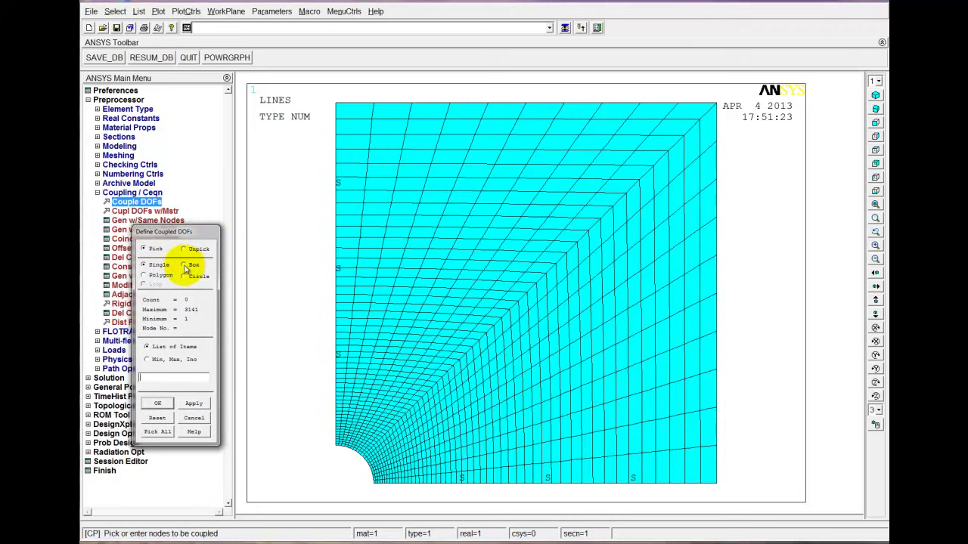
pyautogui.click(185, 267)
pyautogui.moveTo(731, 96); pyautogui.dragTo(713, 495)
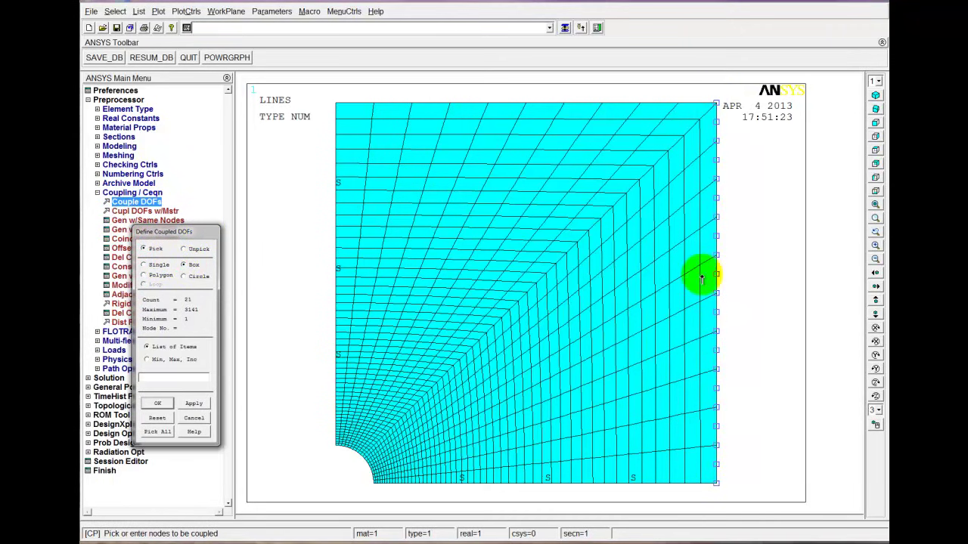
pyautogui.click(163, 402)
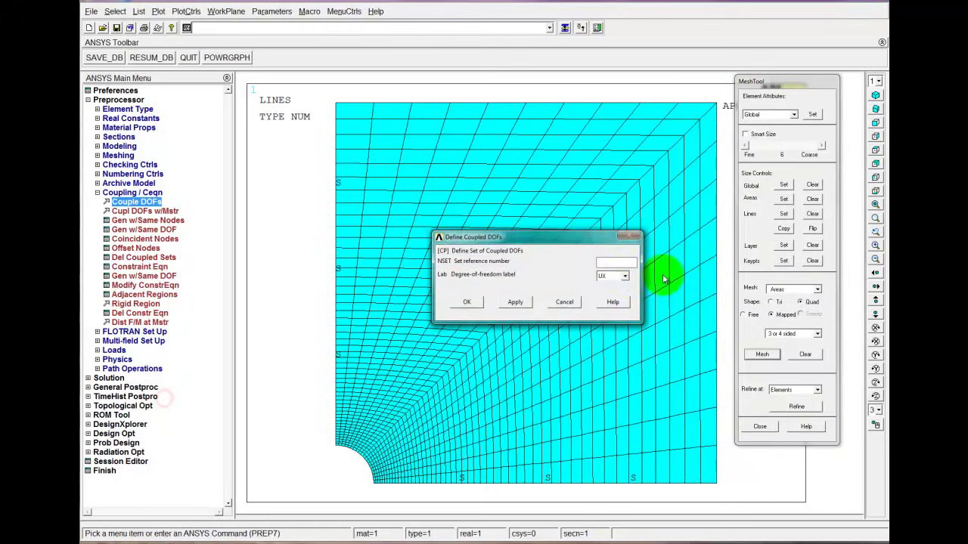
pyautogui.click(609, 262)
pyautogui.write('99')
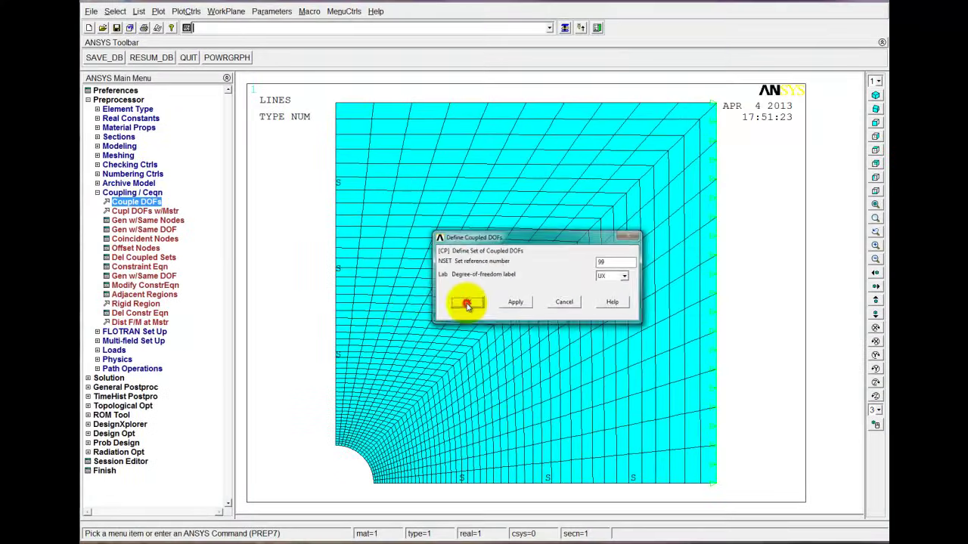
pyautogui.click(384, 292)
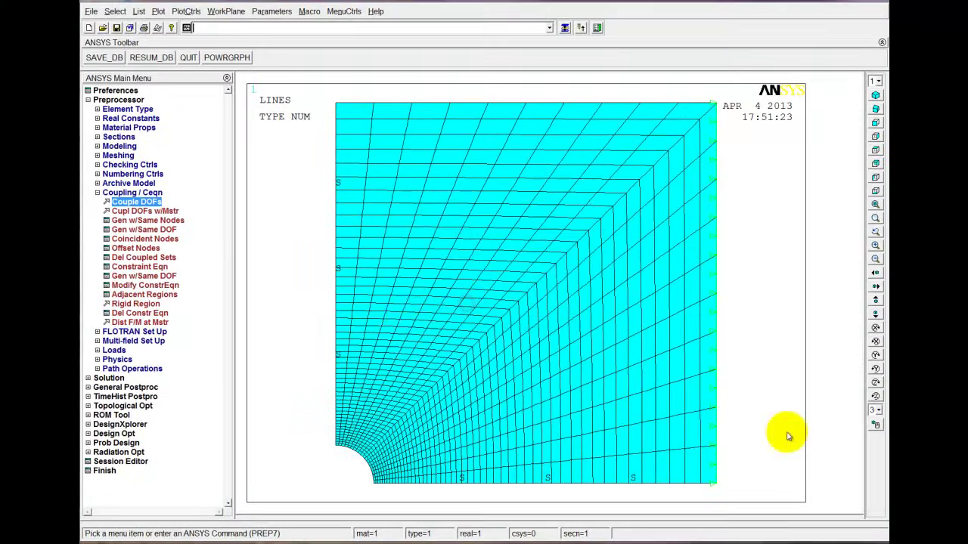
# Step: Pick one node on the plate's right edge for a nodal force
pyautogui.click(97, 193)
pyautogui.click(97, 220)
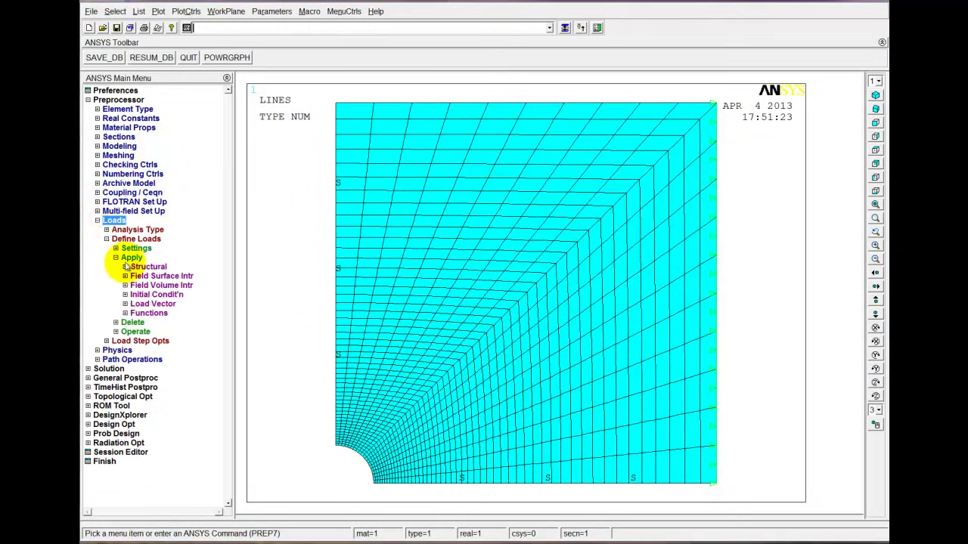
pyautogui.click(125, 267)
pyautogui.click(126, 277)
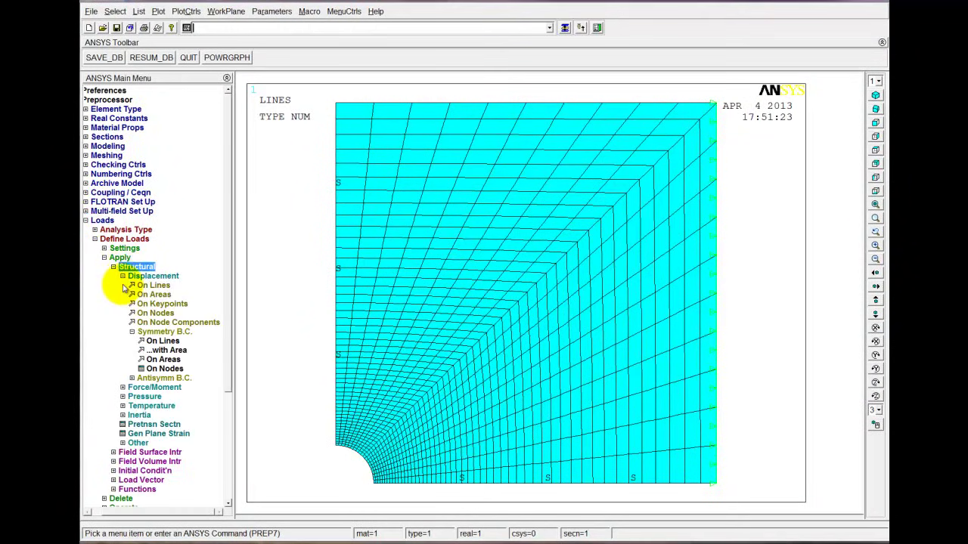
pyautogui.click(126, 278)
pyautogui.click(134, 285)
pyautogui.click(152, 303)
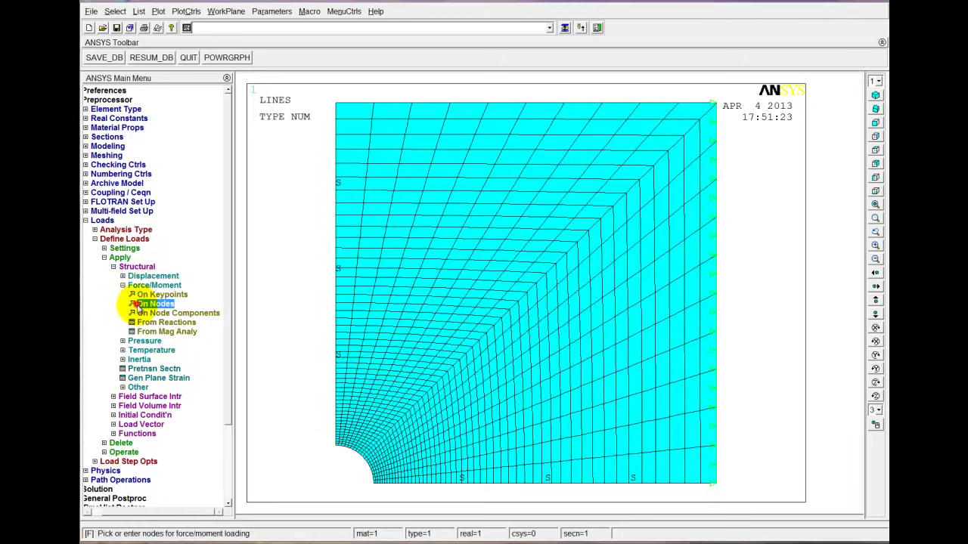
pyautogui.click(718, 208)
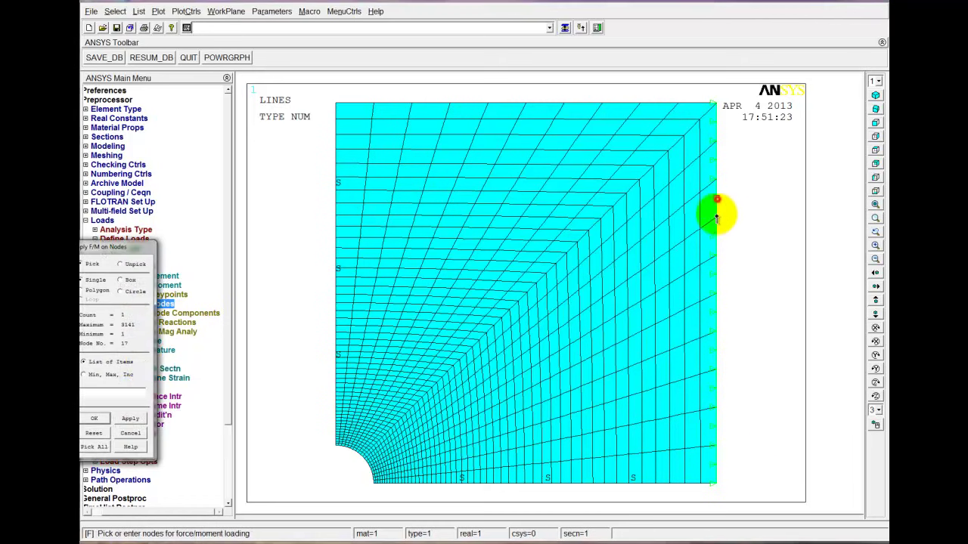
pyautogui.click(94, 419)
pyautogui.click(594, 251)
pyautogui.click(586, 261)
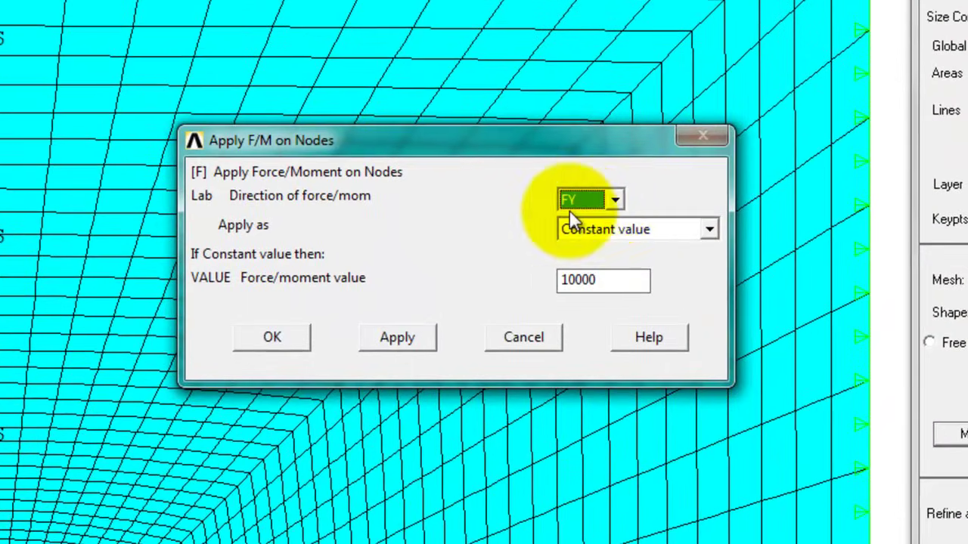
# Step: Apply a force of FX 1000 to that node
pyautogui.click(614, 201)
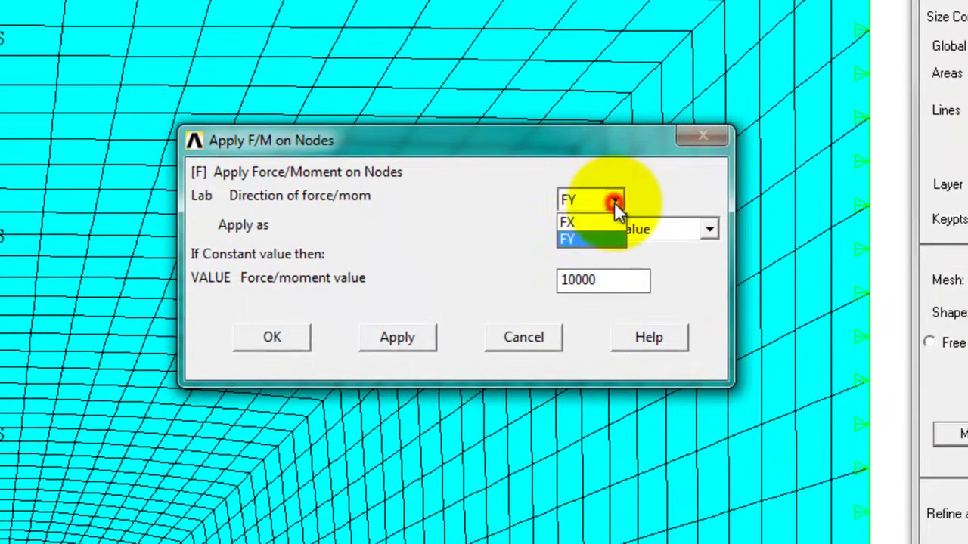
pyautogui.click(569, 223)
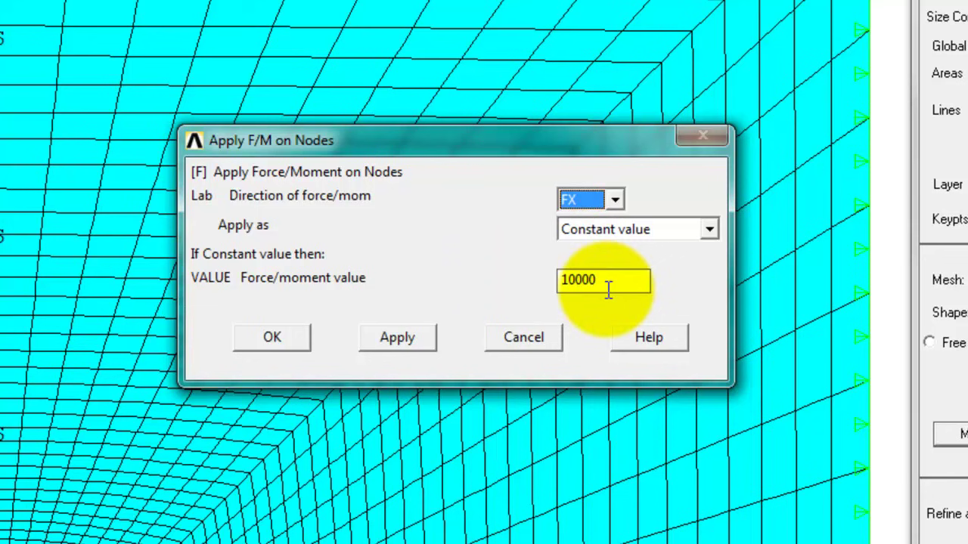
pyautogui.moveTo(631, 279); pyautogui.dragTo(518, 276)
pyautogui.write('1000')
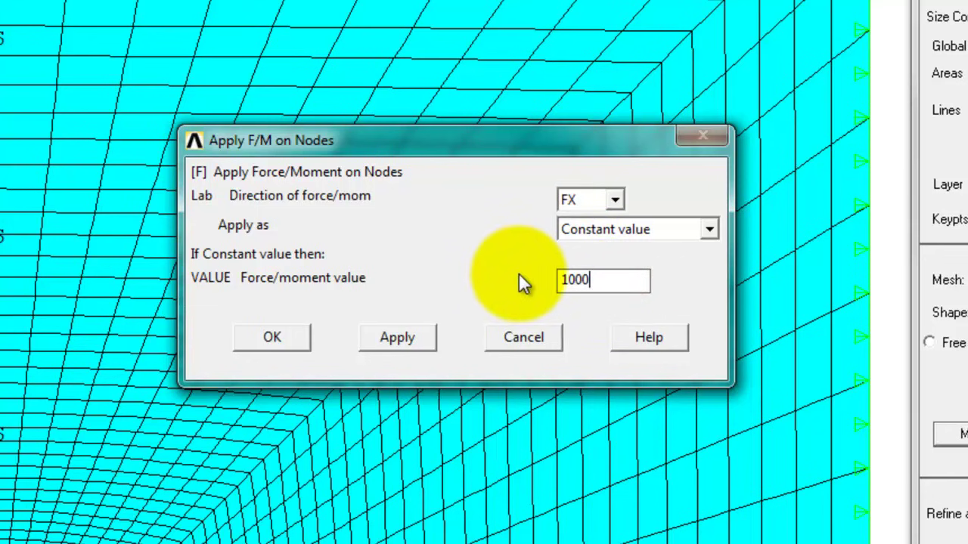
pyautogui.click(281, 339)
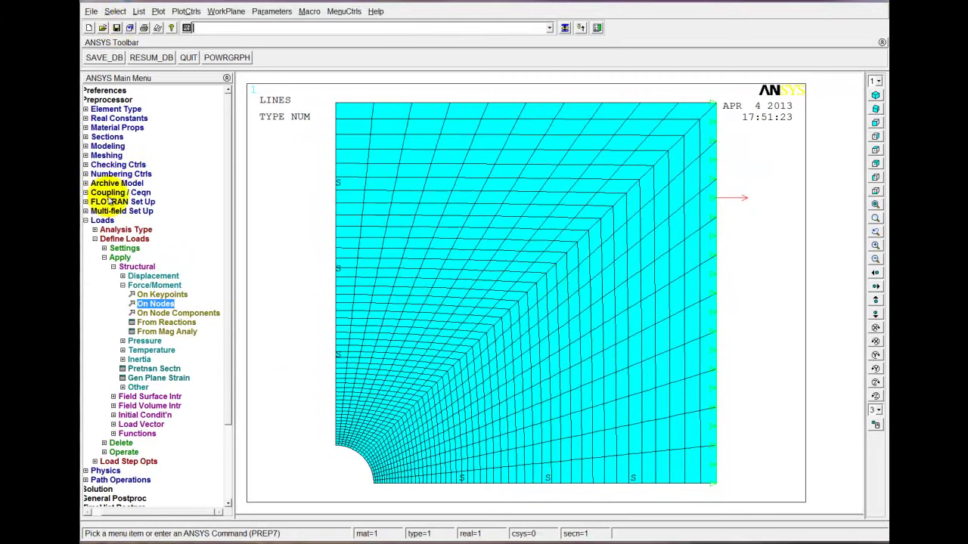
# Step: Solve the current load step, closing the status listing and the 'Solution is done!' note
pyautogui.click(89, 220)
pyautogui.click(88, 100)
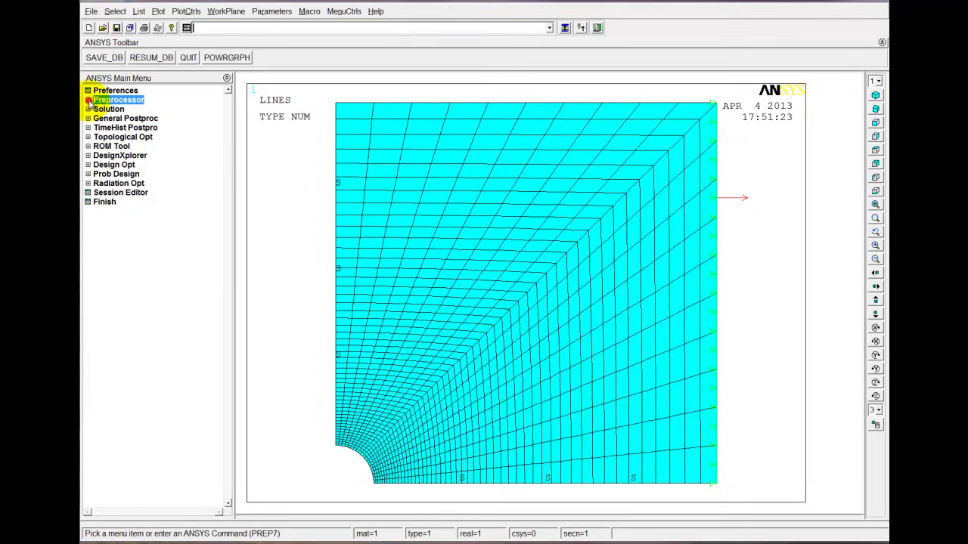
pyautogui.click(88, 109)
pyautogui.click(97, 164)
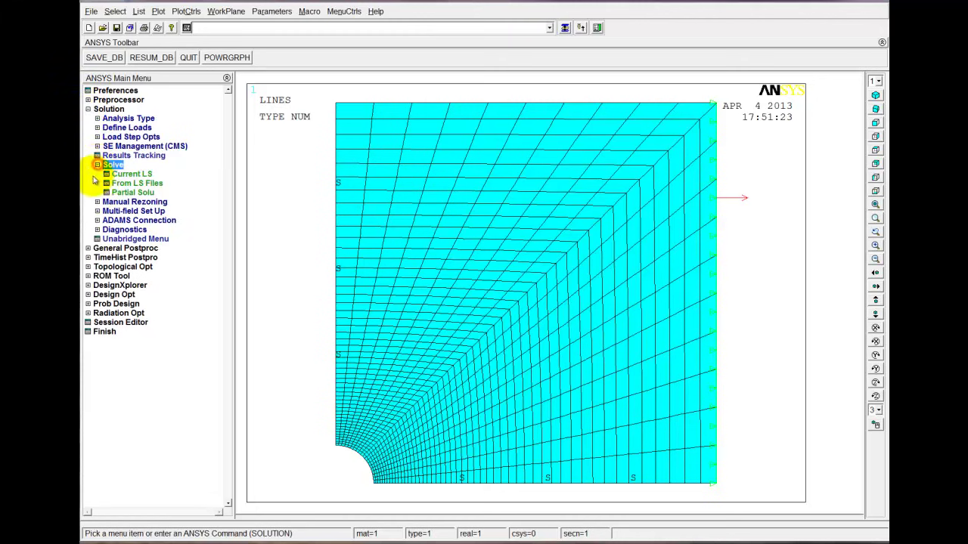
pyautogui.click(114, 174)
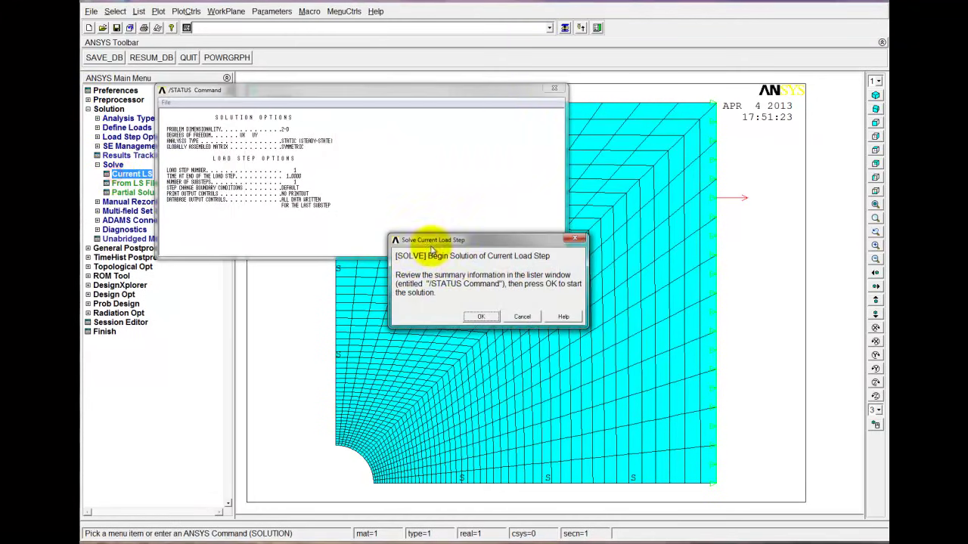
pyautogui.click(551, 91)
pyautogui.click(481, 317)
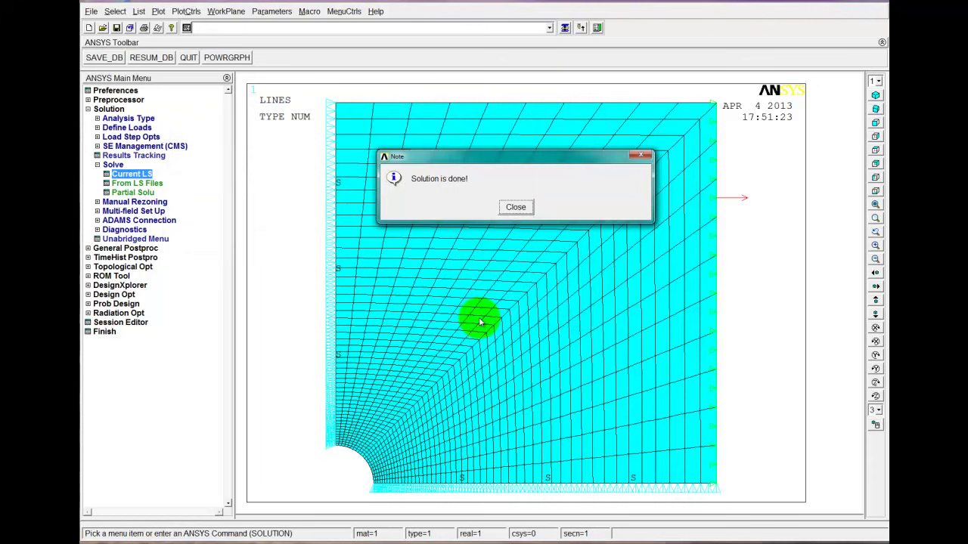
pyautogui.click(515, 207)
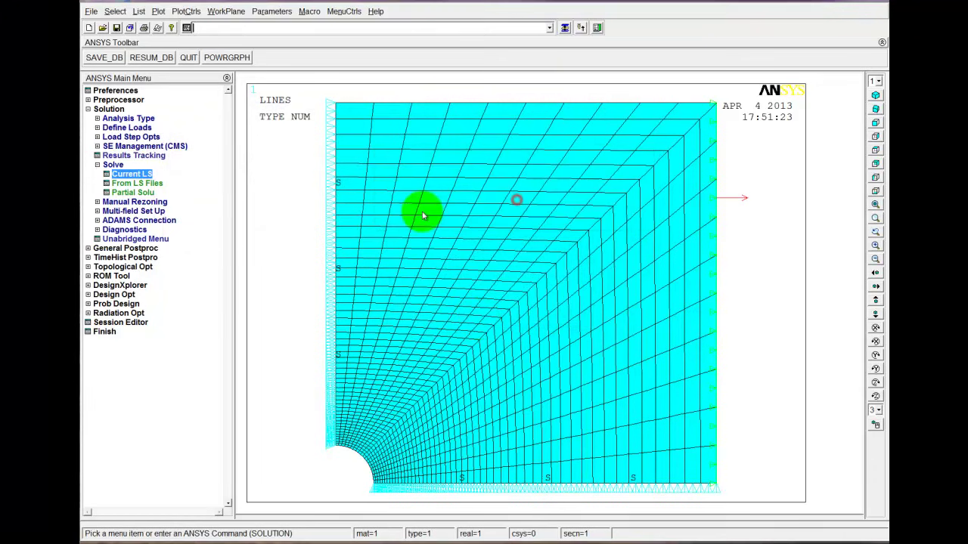
# Step: Plot the plate's deformed shape only
pyautogui.click(87, 109)
pyautogui.click(91, 118)
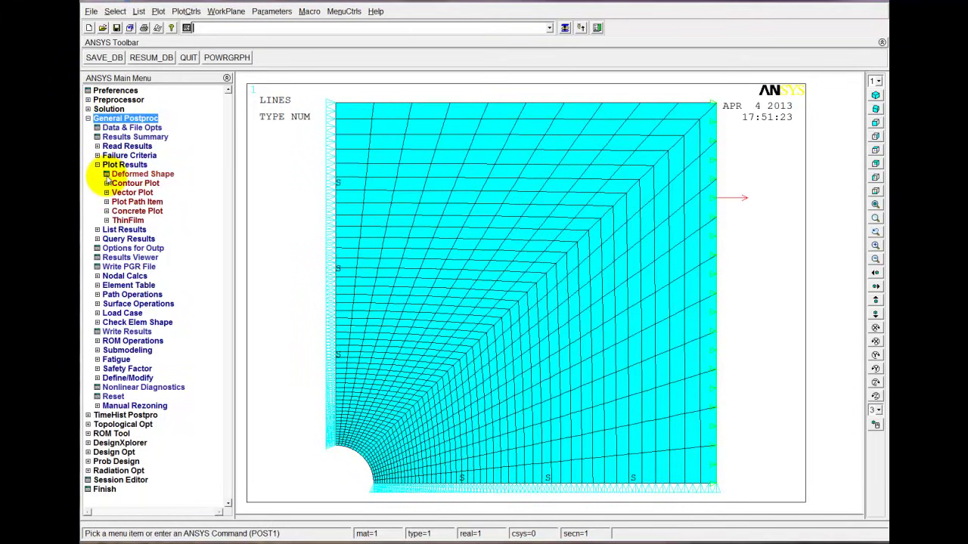
pyautogui.click(138, 174)
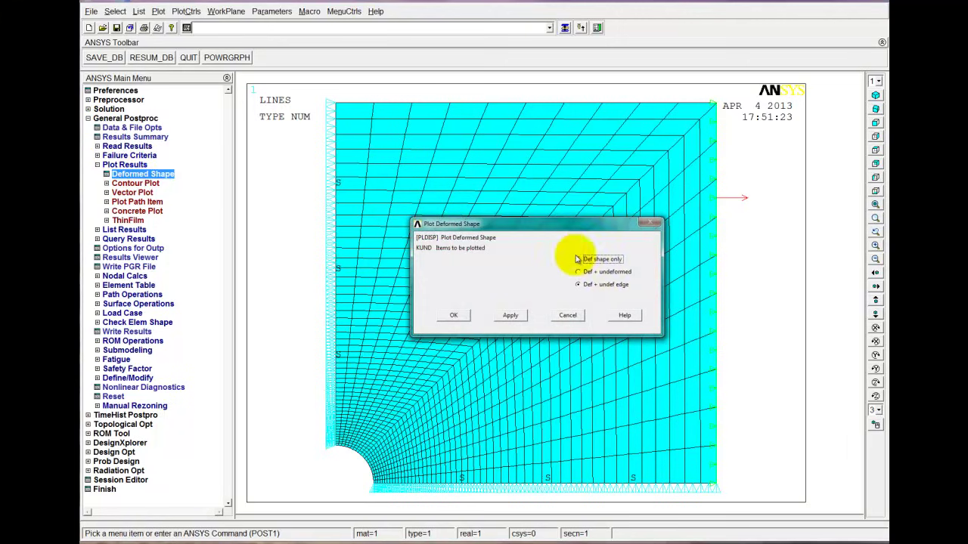
pyautogui.click(577, 259)
pyautogui.click(454, 315)
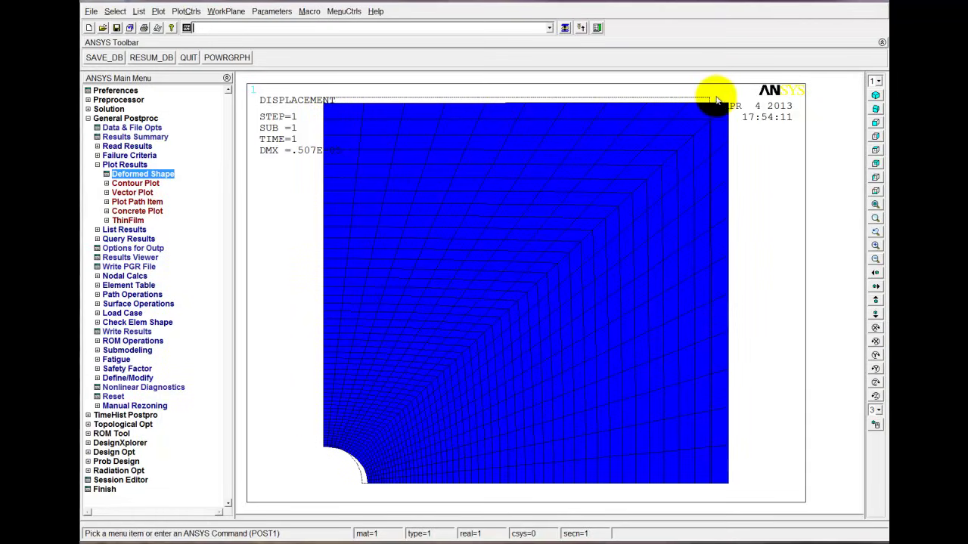
# Step: Bring up the Contour Plot nodal solution options
pyautogui.click(618, 130)
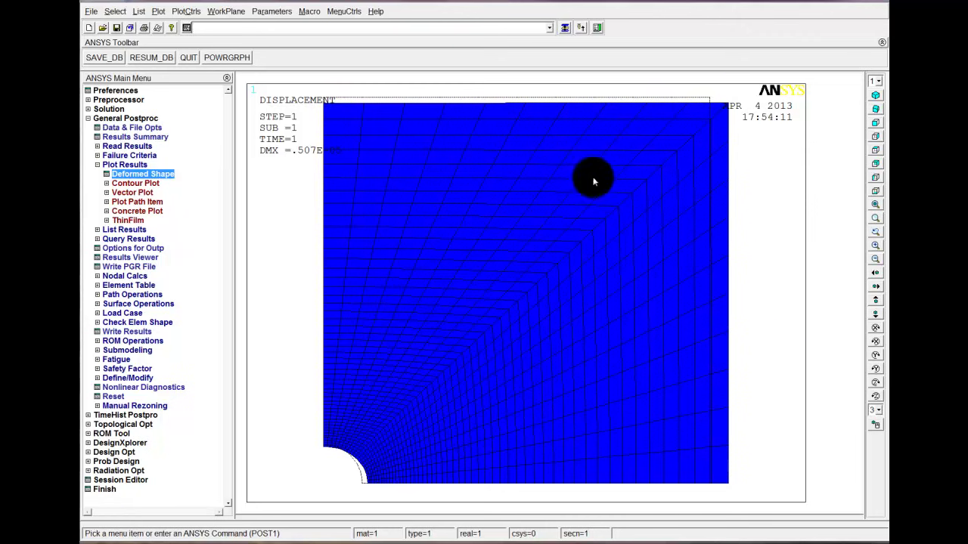
pyautogui.click(528, 149)
pyautogui.click(504, 131)
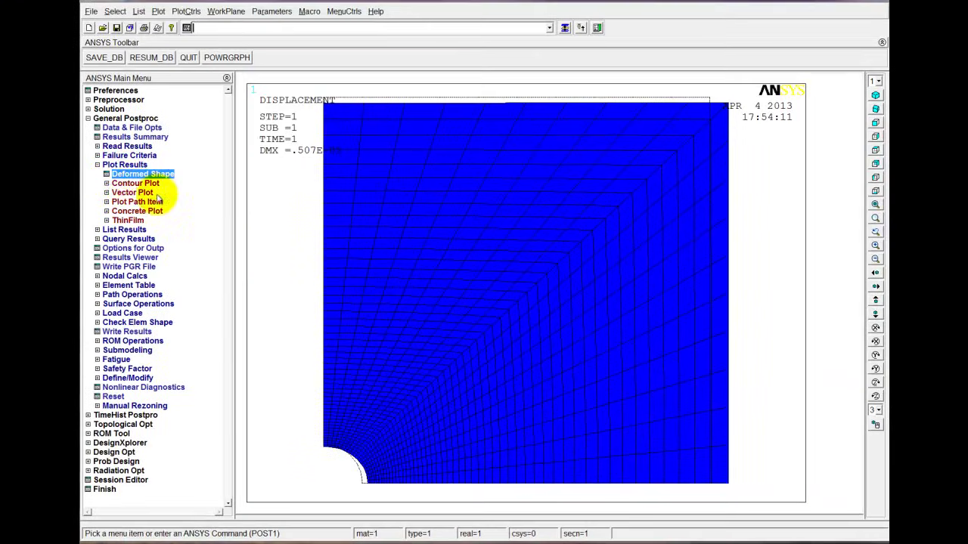
pyautogui.click(119, 183)
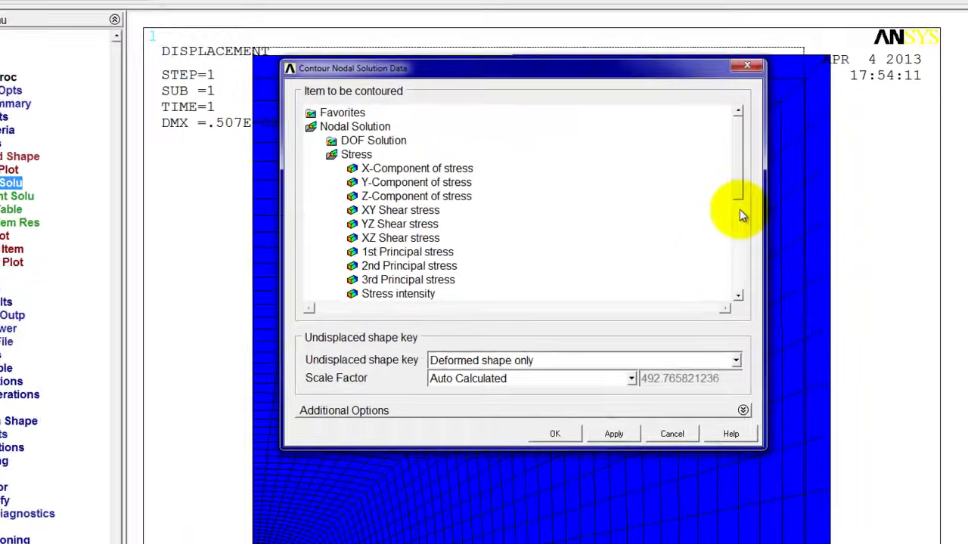
# Step: Plot the von Mises (SEQV) nodal stress contour, peaking at .604E+08
pyautogui.moveTo(740, 209)
pyautogui.mouseDown()
pyautogui.moveTo(739, 198)
pyautogui.moveTo(738, 211)
pyautogui.mouseUp()
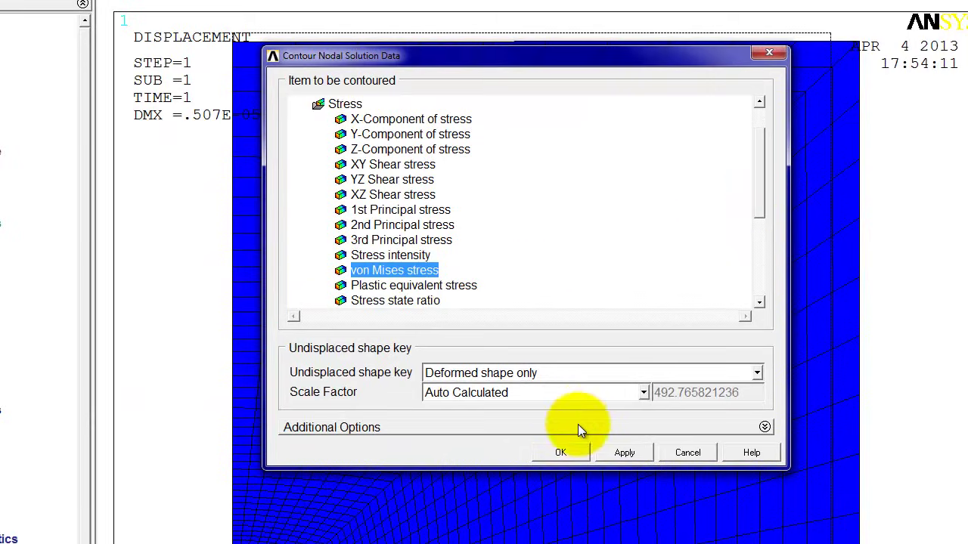
pyautogui.click(562, 436)
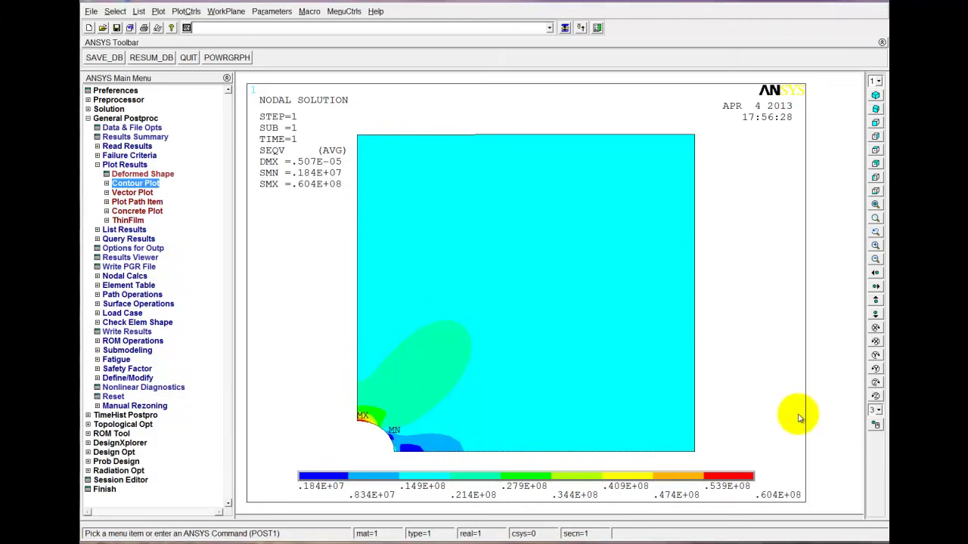
# Step: Zoom out four times so the contour sits small at the centre with axes visible
pyautogui.click(632, 399)
pyautogui.moveTo(618, 410)
pyautogui.mouseDown()
pyautogui.moveTo(611, 437)
pyautogui.moveTo(618, 355)
pyautogui.mouseUp()
pyautogui.click(875, 258)
pyautogui.click(875, 259)
pyautogui.click(875, 259)
pyautogui.click(875, 258)
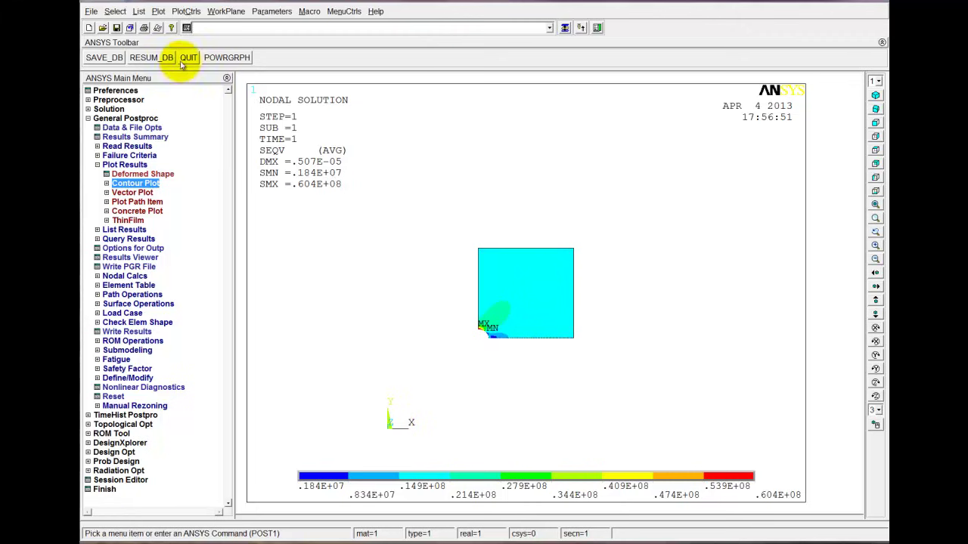
pyautogui.click(157, 12)
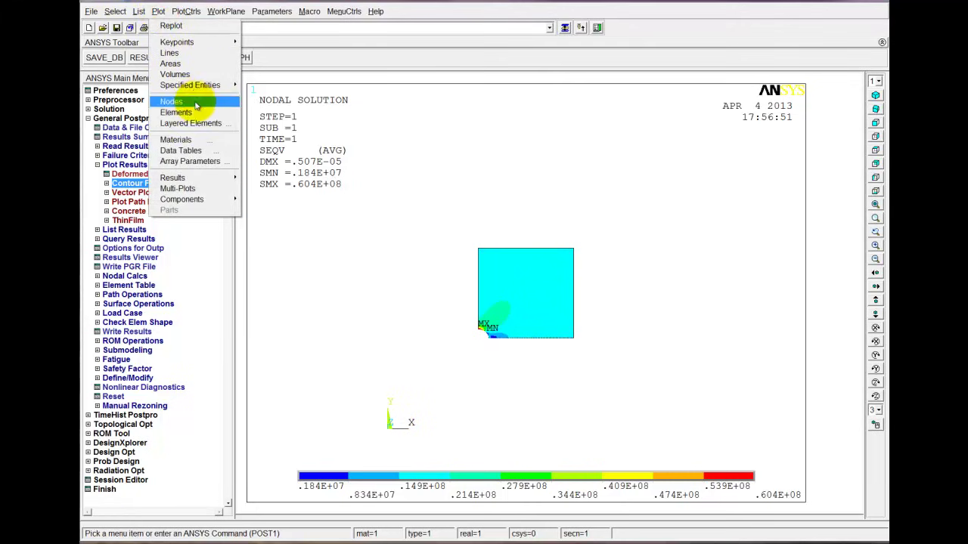
# Step: Clear the mesh from the plate area, accepting deletion of coupled set 99
pyautogui.click(196, 112)
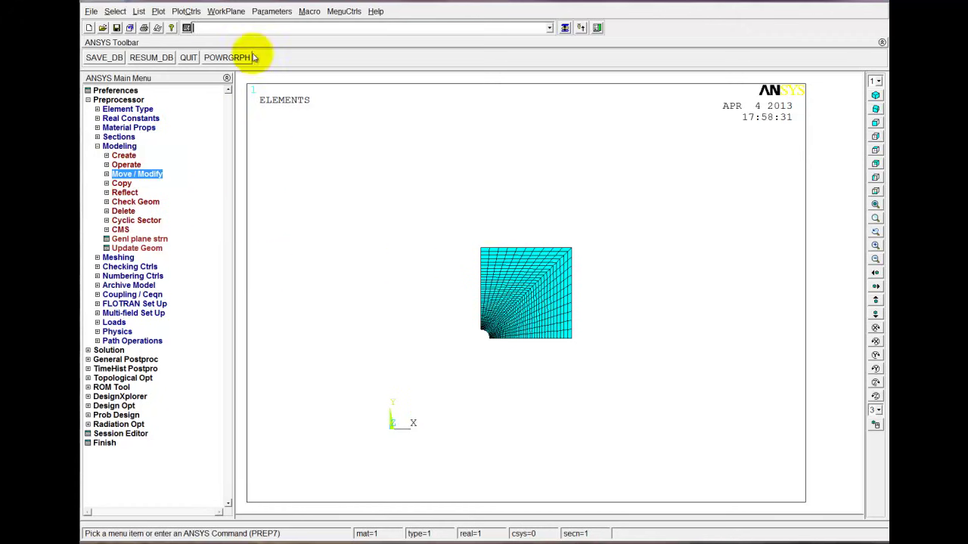
pyautogui.click(110, 146)
pyautogui.click(109, 155)
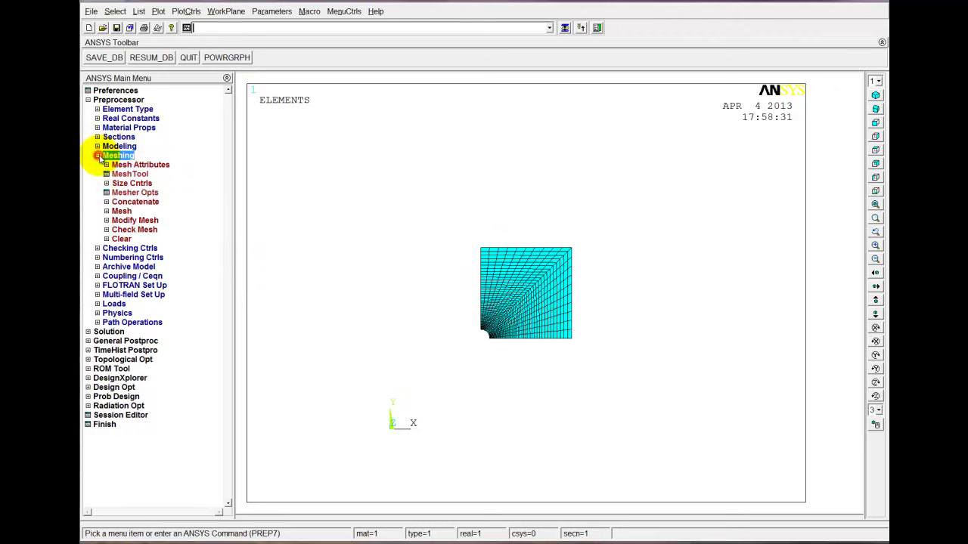
pyautogui.click(125, 174)
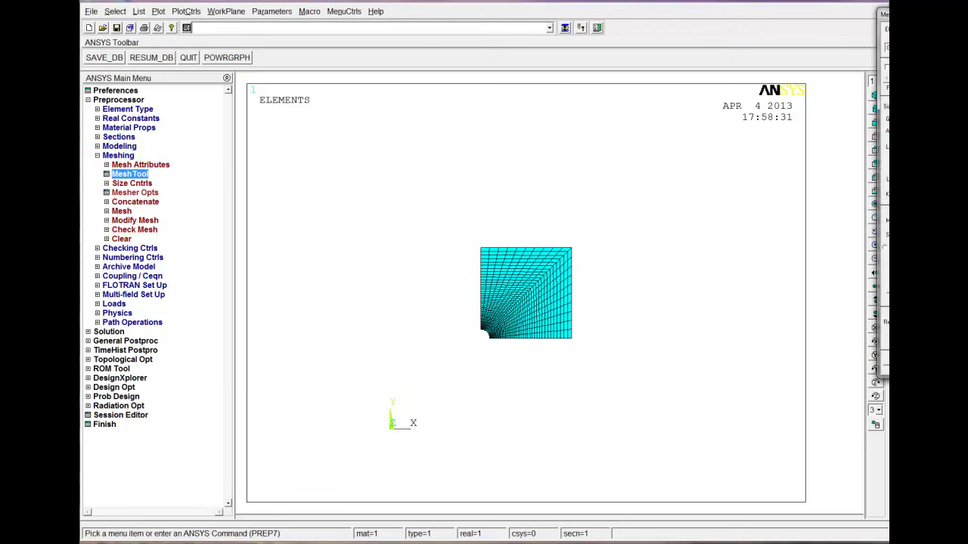
pyautogui.click(723, 412)
pyautogui.click(487, 332)
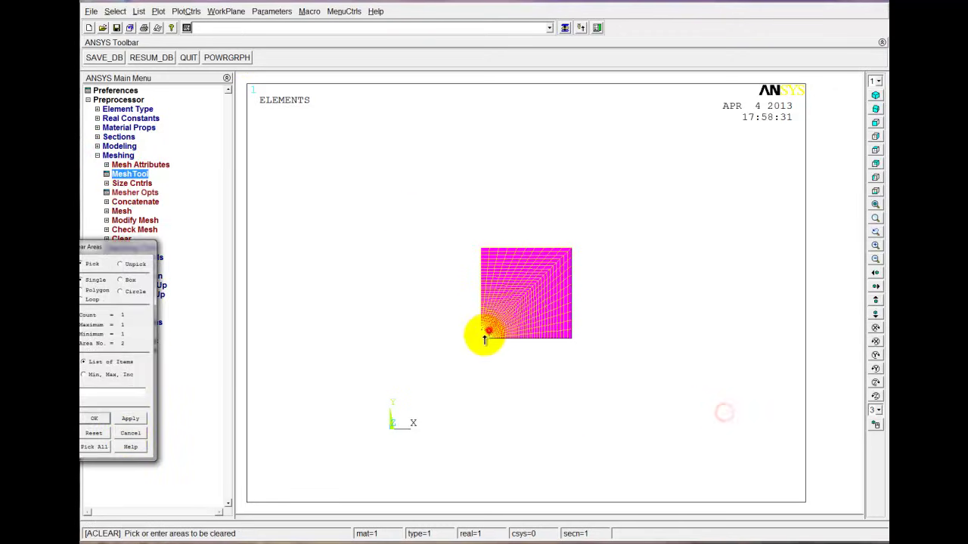
pyautogui.click(94, 418)
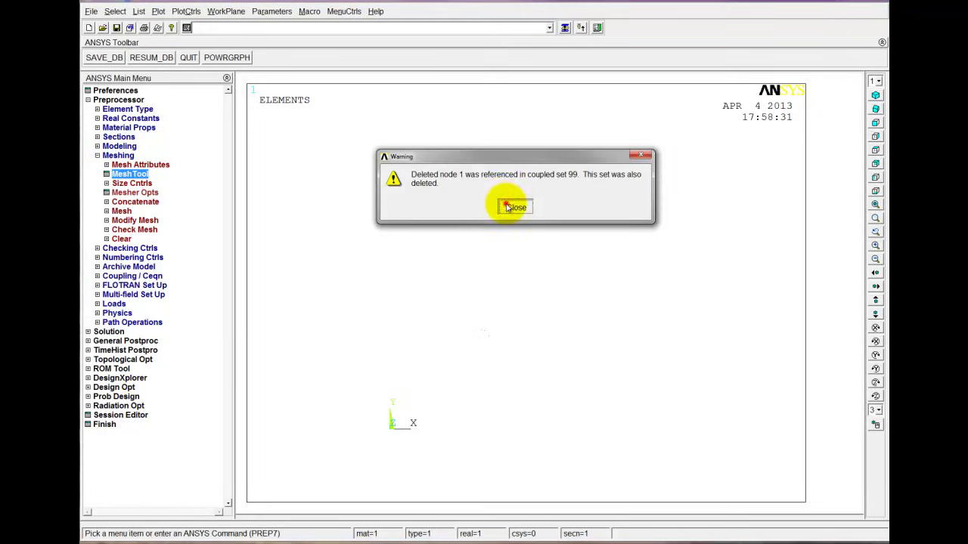
pyautogui.click(508, 207)
# Step: Plot the quarter plate as areas and bring up the Move/Modify Areas operations
pyautogui.click(158, 10)
pyautogui.click(183, 63)
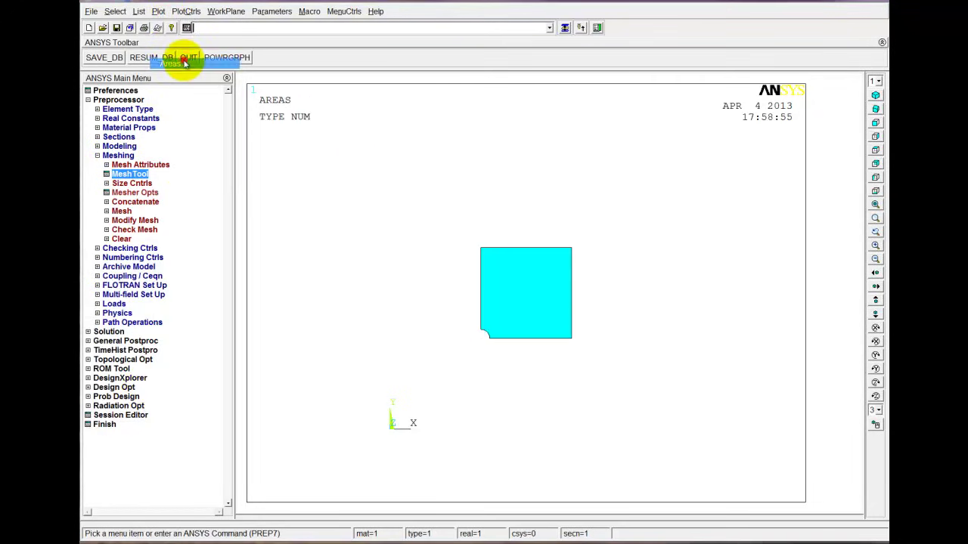
pyautogui.click(96, 155)
pyautogui.click(98, 146)
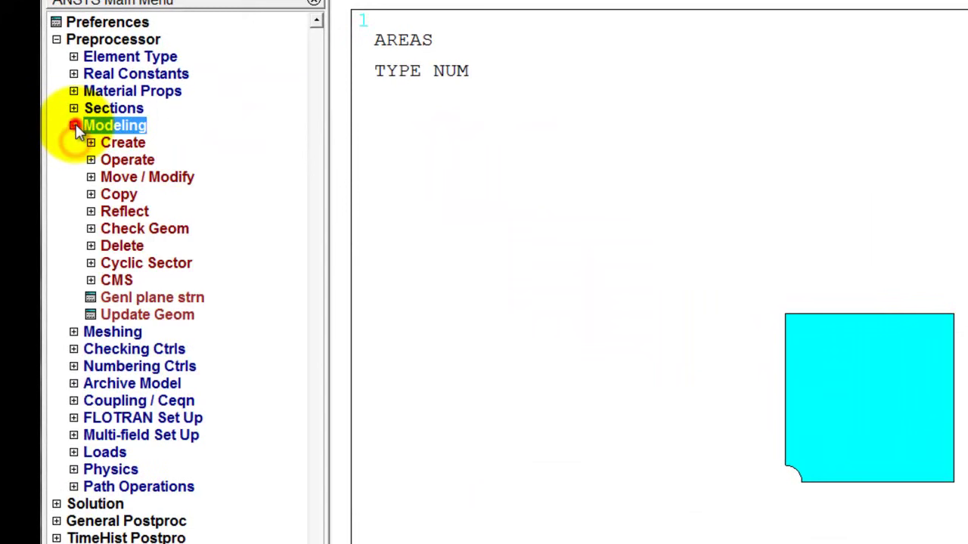
pyautogui.click(90, 177)
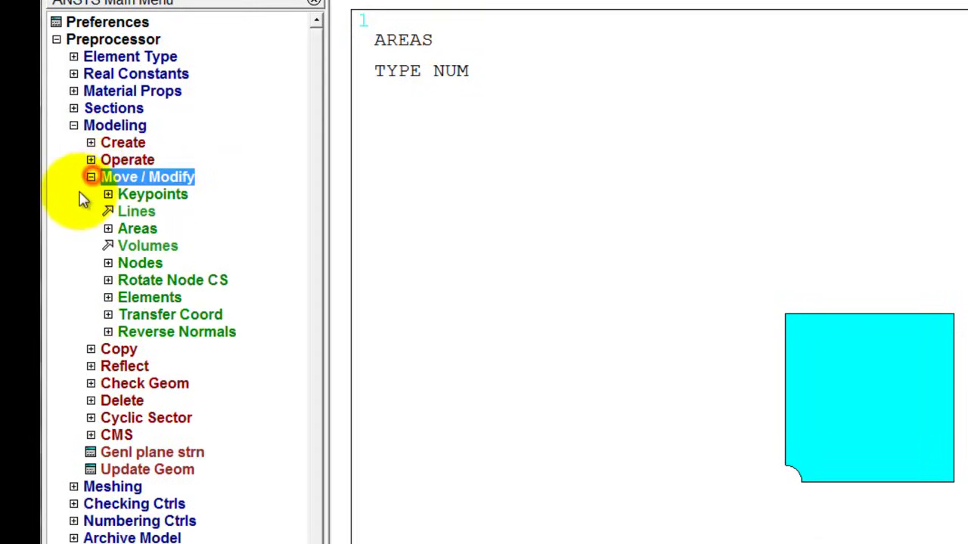
pyautogui.click(113, 228)
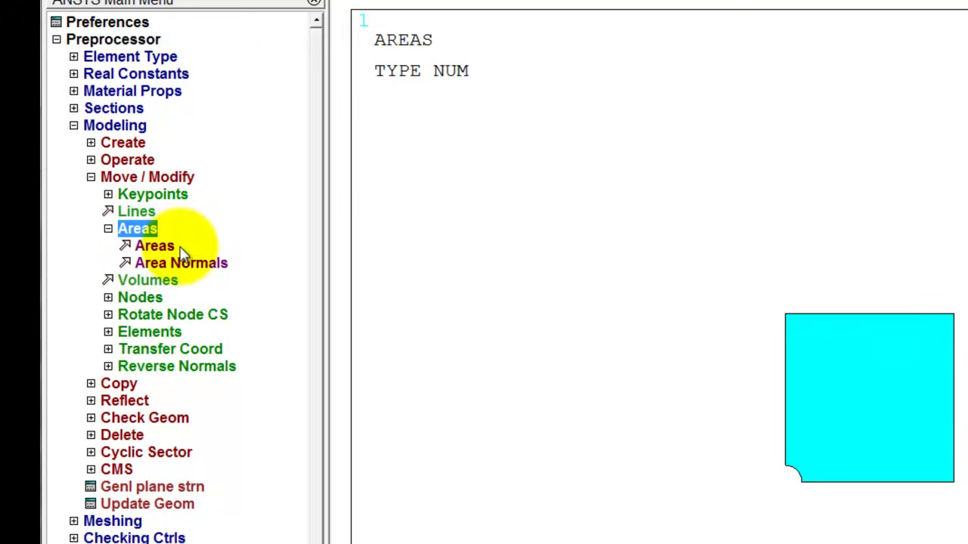
# Step: Move the plate area by DX -0.05 and DY -0.05
pyautogui.click(154, 246)
pyautogui.click(866, 355)
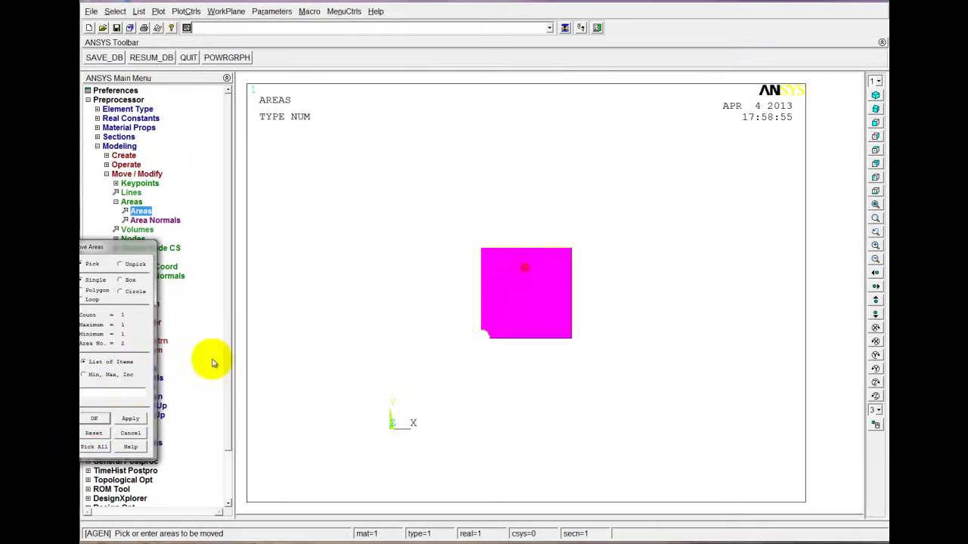
pyautogui.click(95, 419)
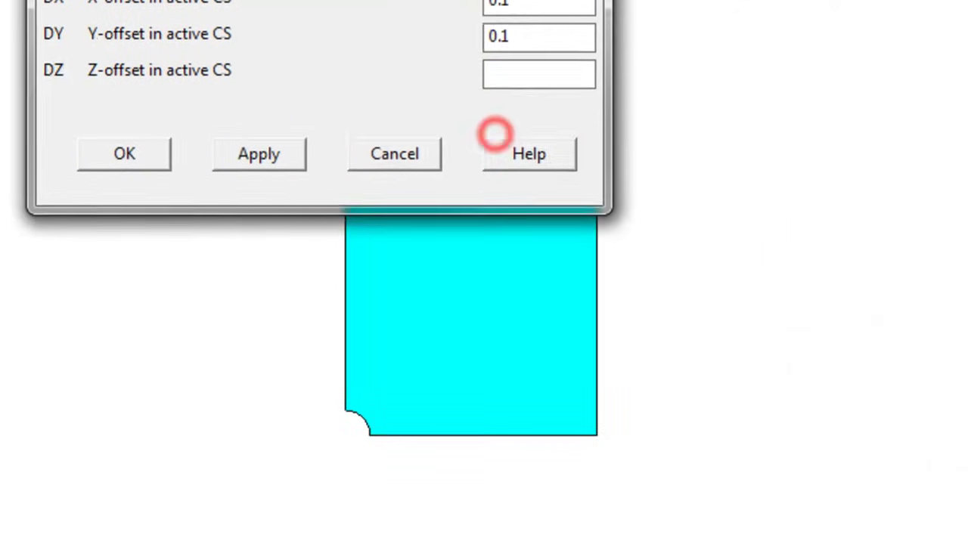
pyautogui.doubleClick(513, 4)
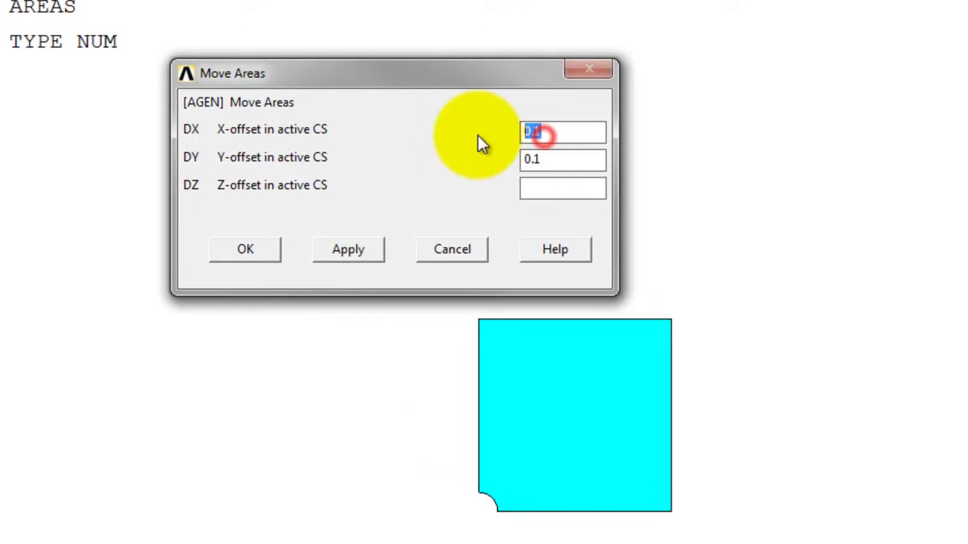
pyautogui.write('-0.')
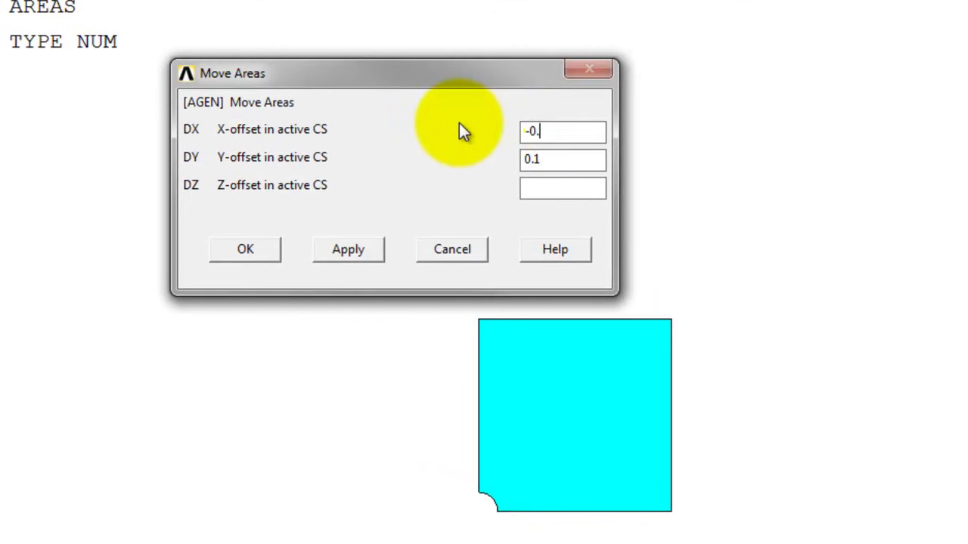
pyautogui.write('05')
pyautogui.doubleClick(545, 158)
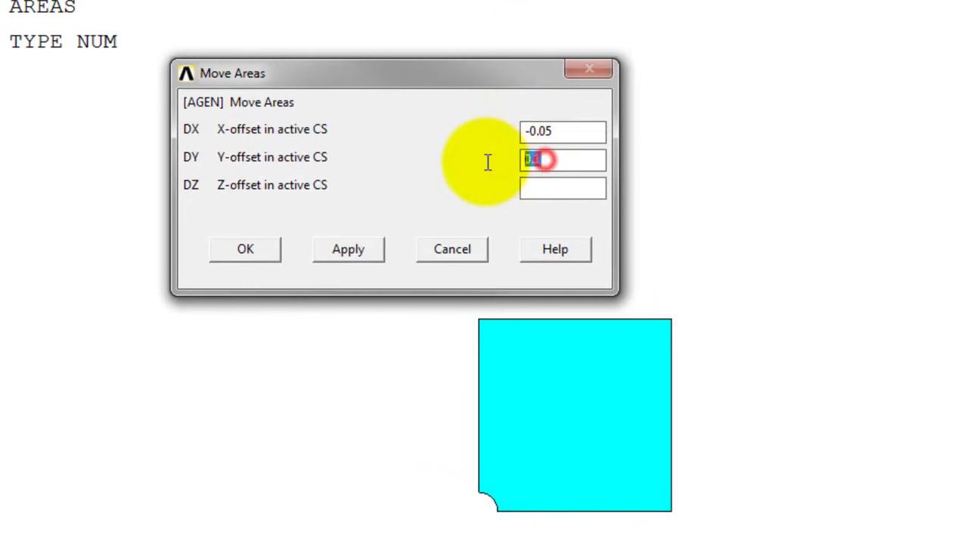
pyautogui.write('-0.05')
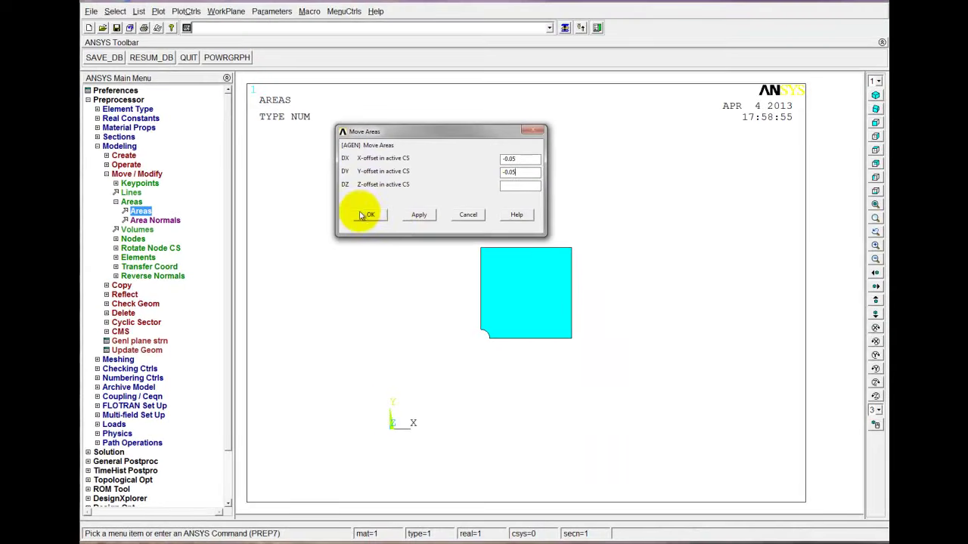
pyautogui.click(363, 215)
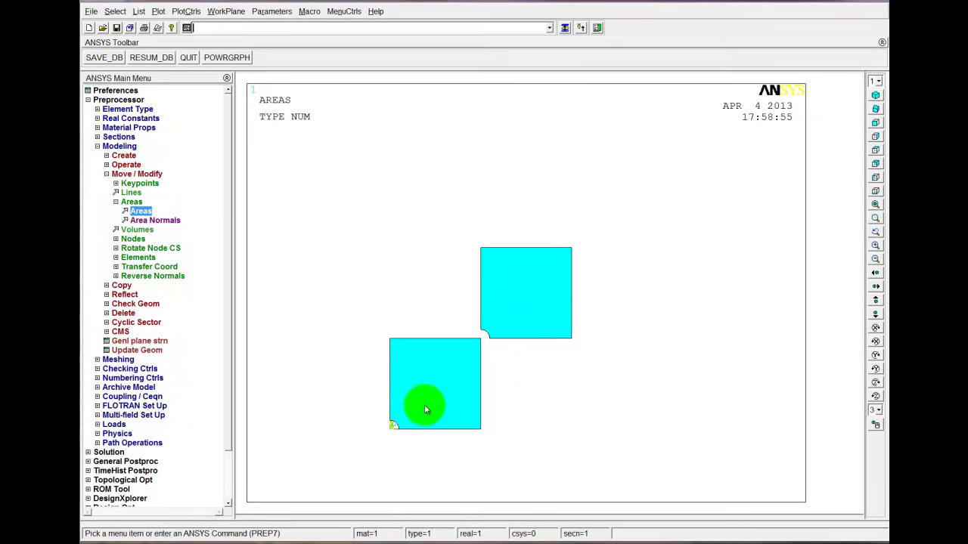
# Step: Replot showing only the moved area and fit it to the graphics window
pyautogui.click(160, 12)
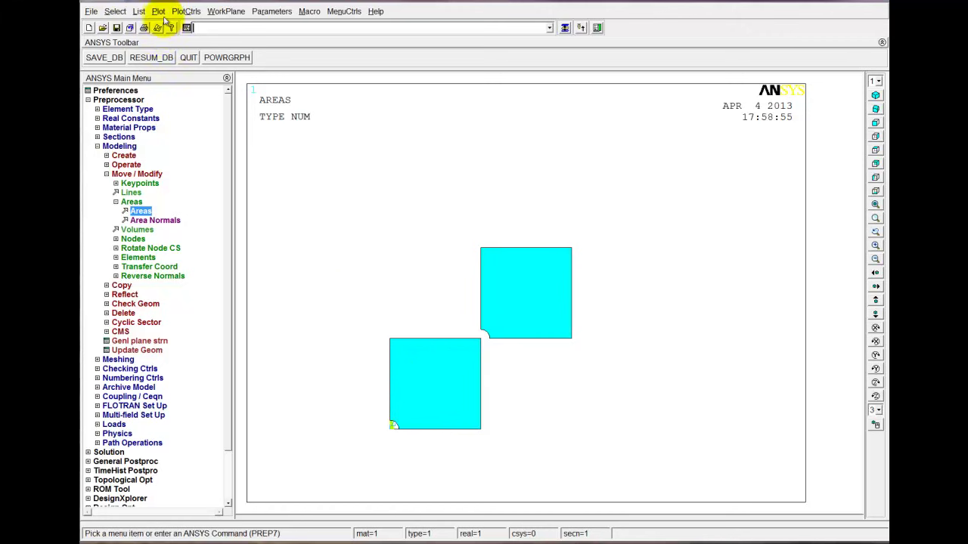
pyautogui.click(176, 28)
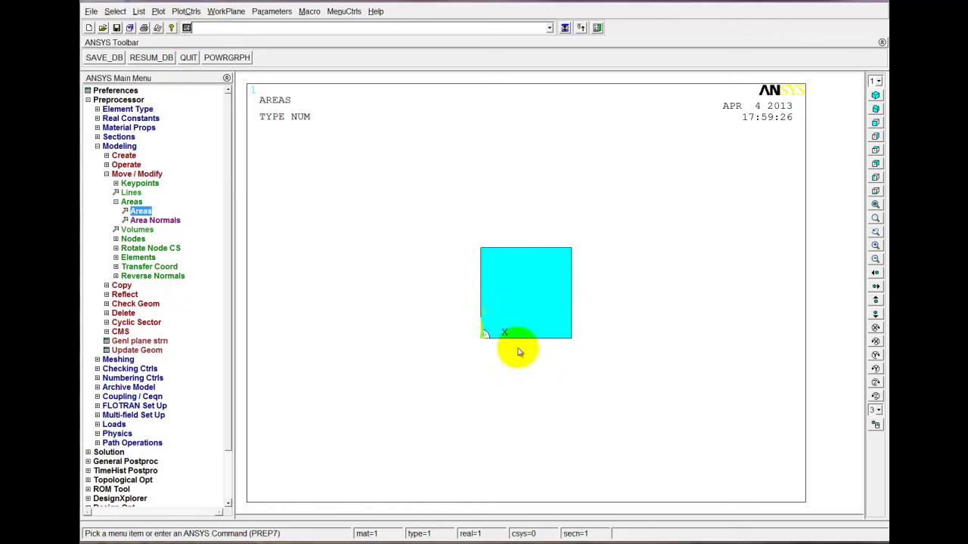
pyautogui.click(875, 204)
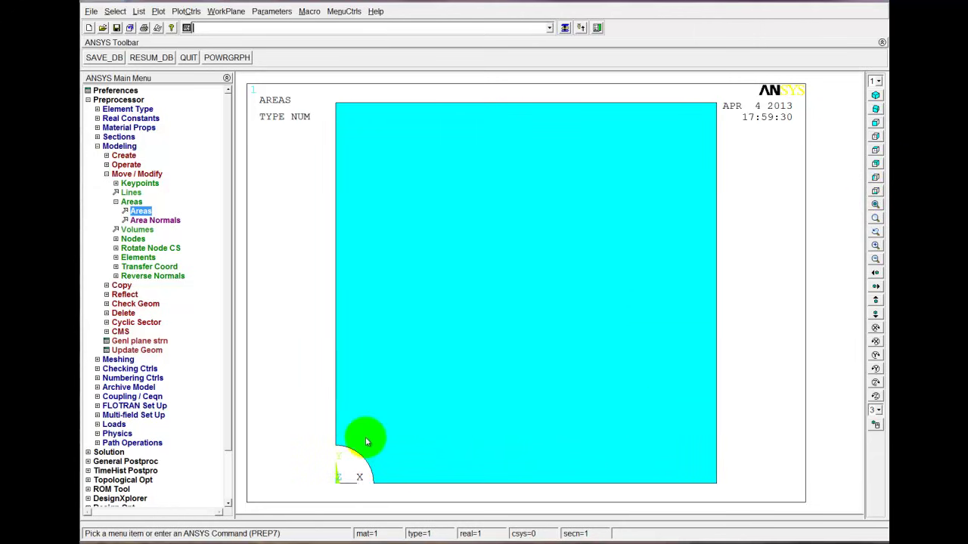
# Step: Mesh the moved plate area with the MeshTool, graded finer toward the hole
pyautogui.click(116, 201)
pyautogui.click(106, 174)
pyautogui.click(96, 146)
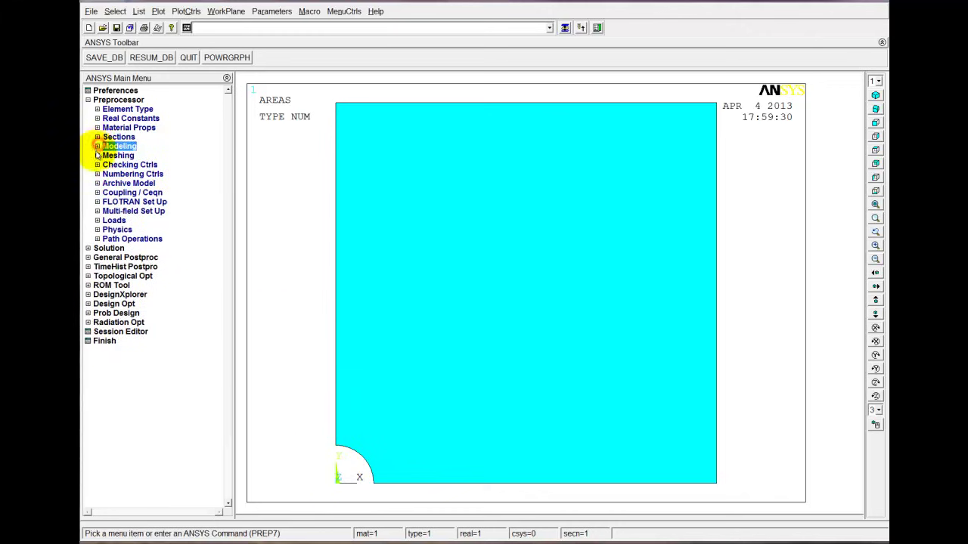
pyautogui.click(97, 155)
pyautogui.click(130, 174)
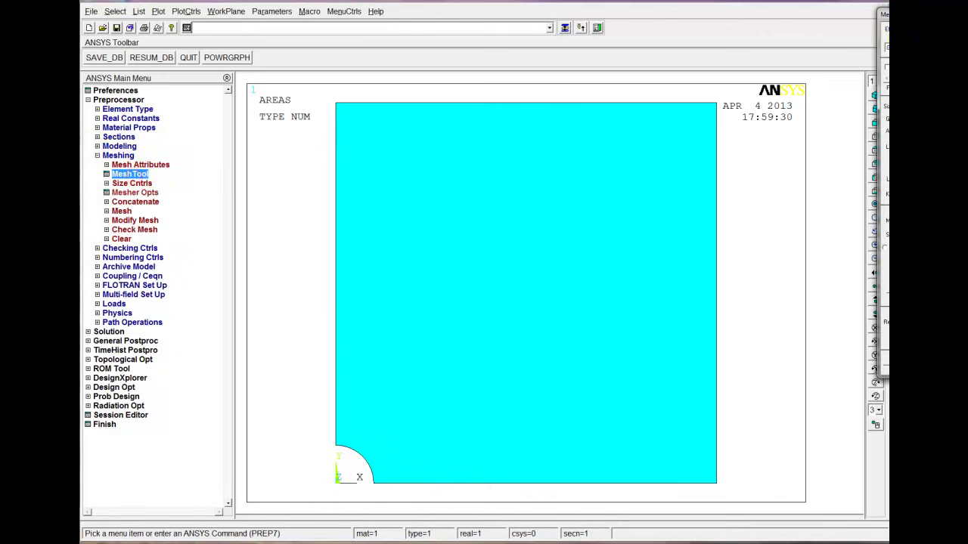
pyautogui.moveTo(885, 12); pyautogui.dragTo(793, 72)
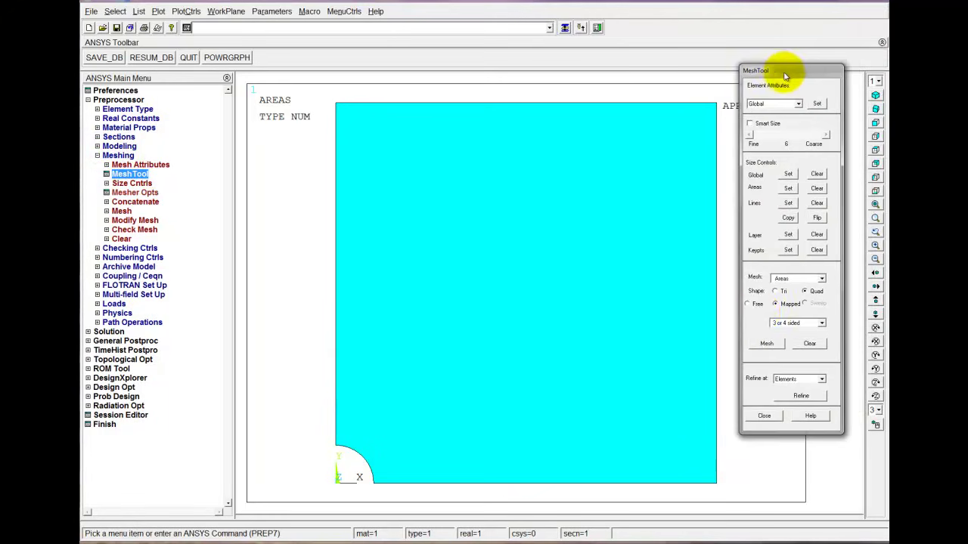
pyautogui.click(777, 349)
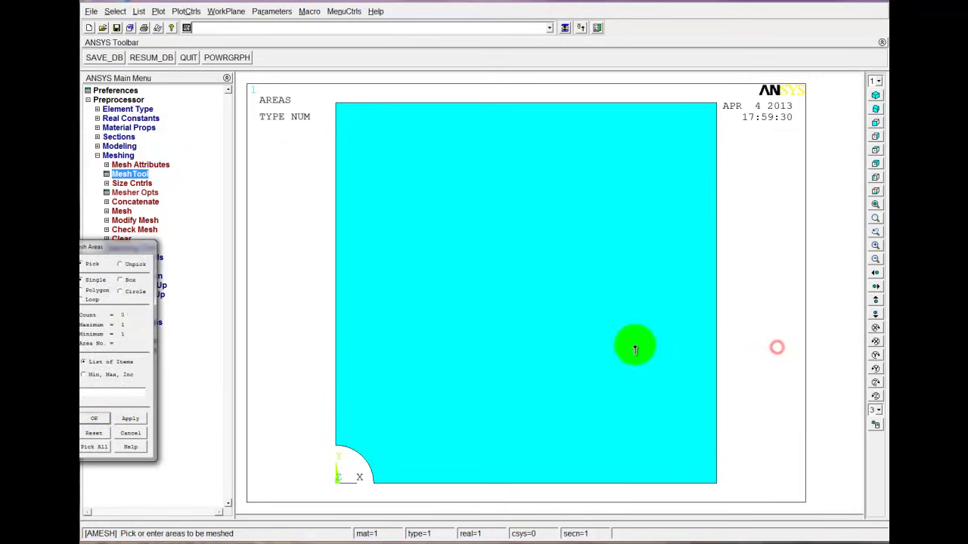
pyautogui.click(633, 345)
pyautogui.click(96, 417)
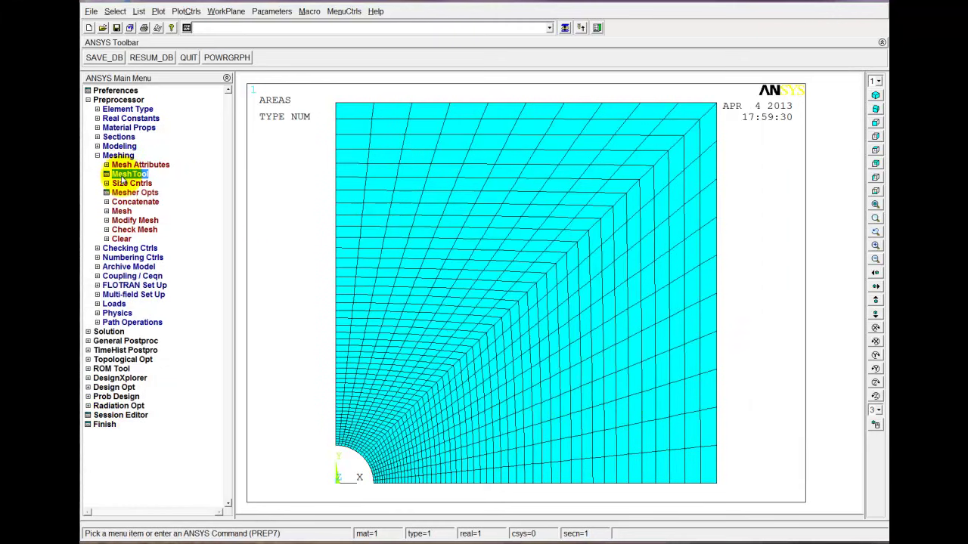
# Step: Plot only the model's lines
pyautogui.click(157, 11)
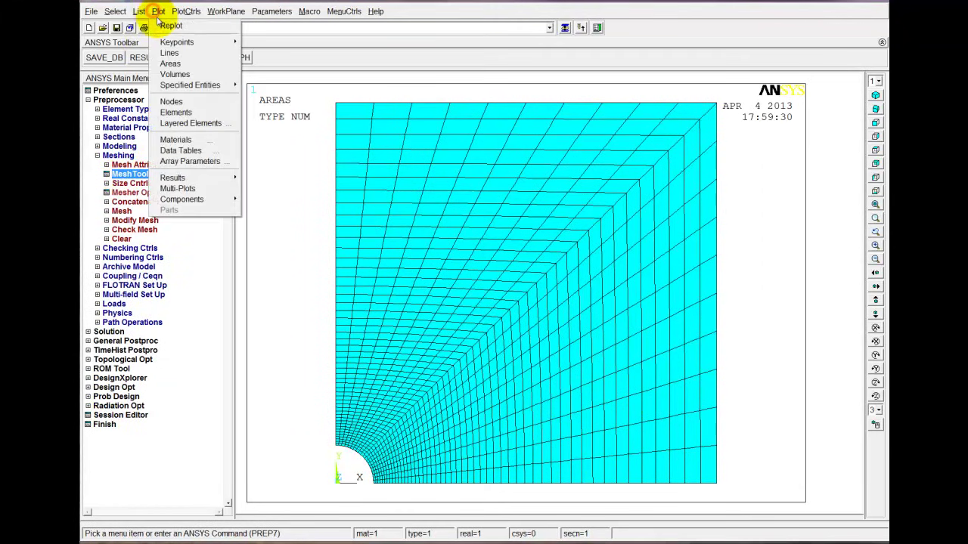
pyautogui.click(168, 53)
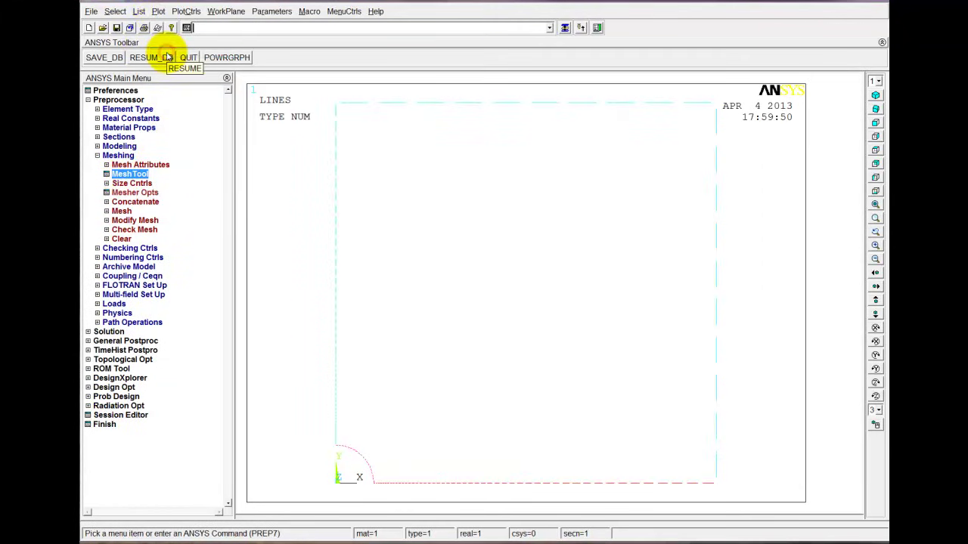
pyautogui.click(158, 11)
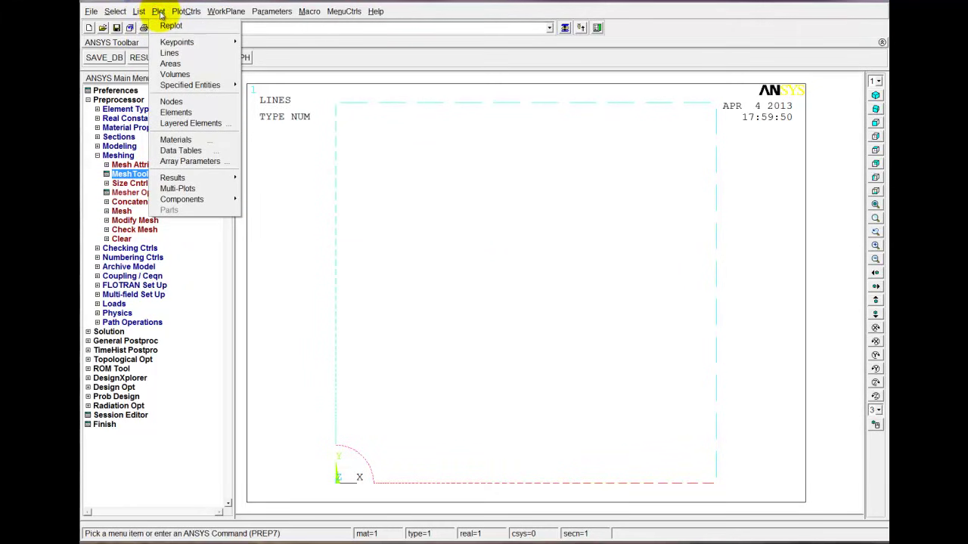
pyautogui.click(160, 9)
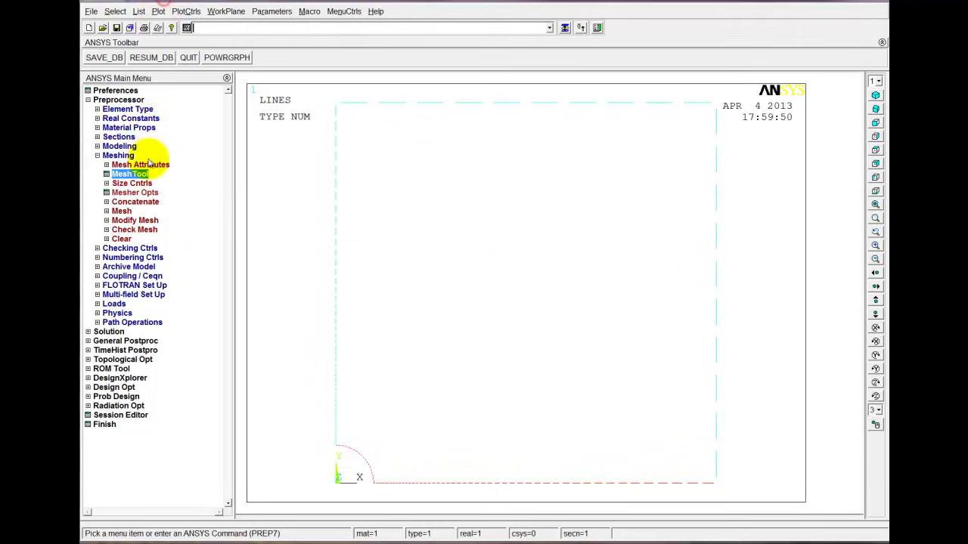
# Step: Apply symmetry boundary conditions on the plate's left and bottom edge lines
pyautogui.click(114, 155)
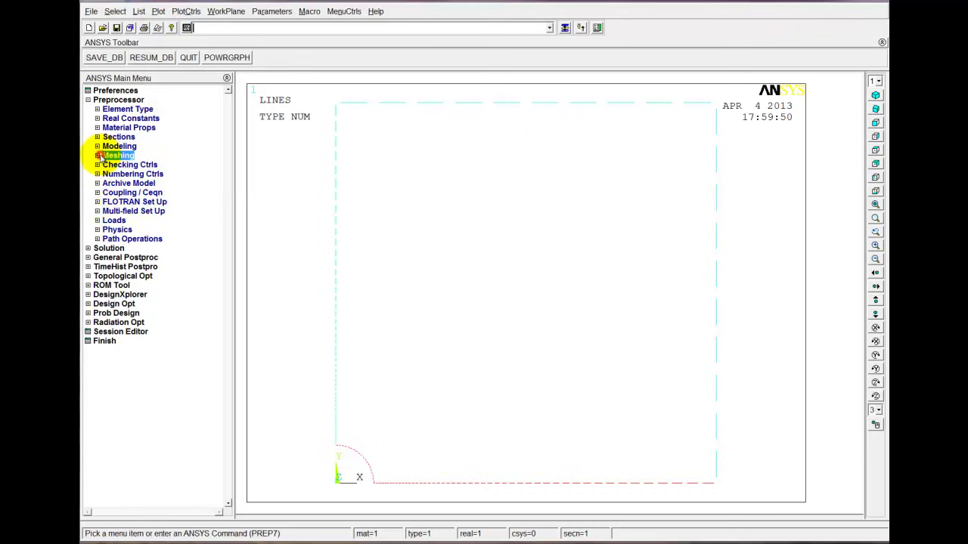
pyautogui.click(107, 221)
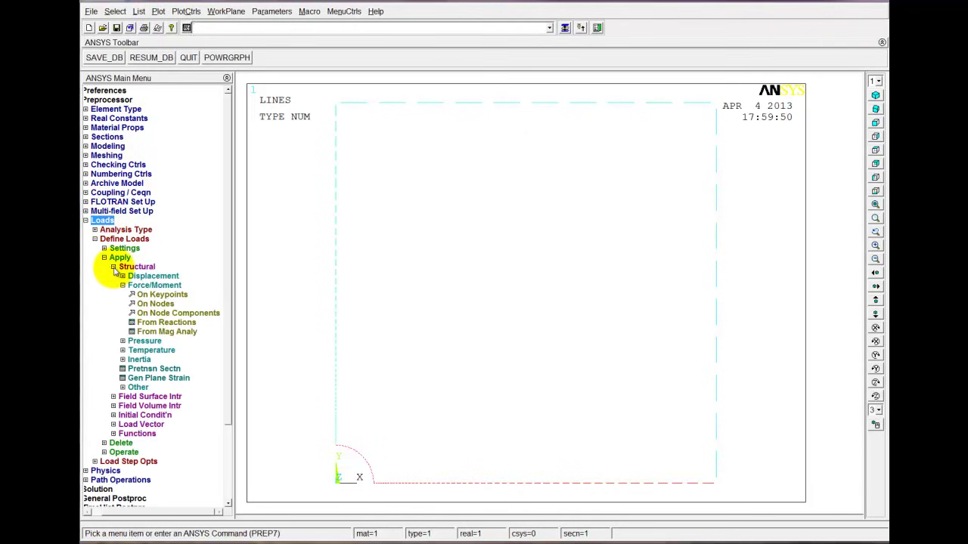
pyautogui.click(123, 285)
pyautogui.click(123, 276)
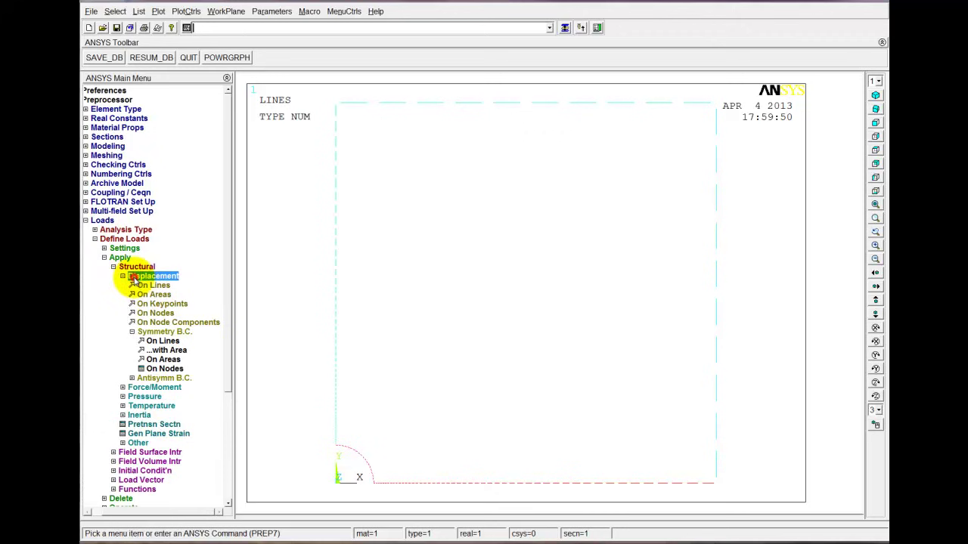
pyautogui.click(166, 341)
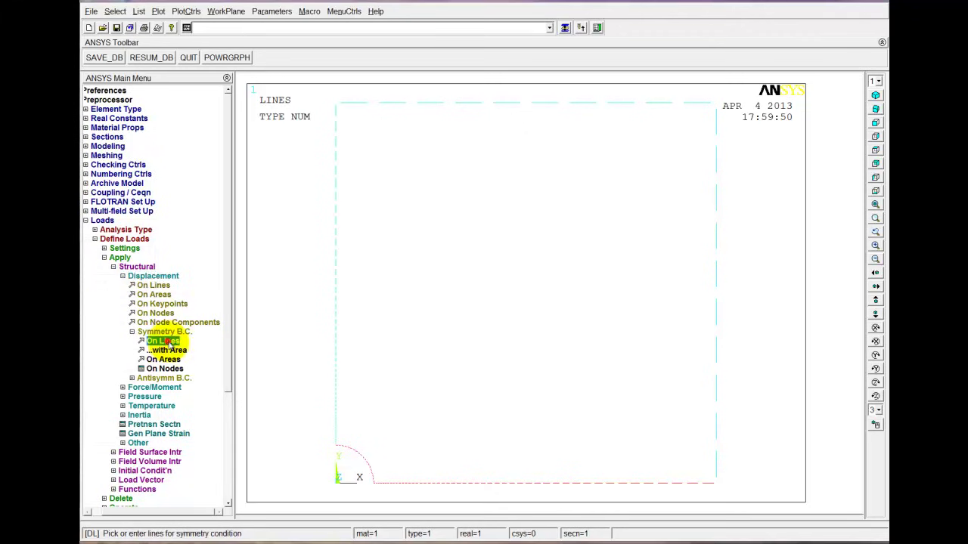
pyautogui.click(336, 367)
pyautogui.click(439, 484)
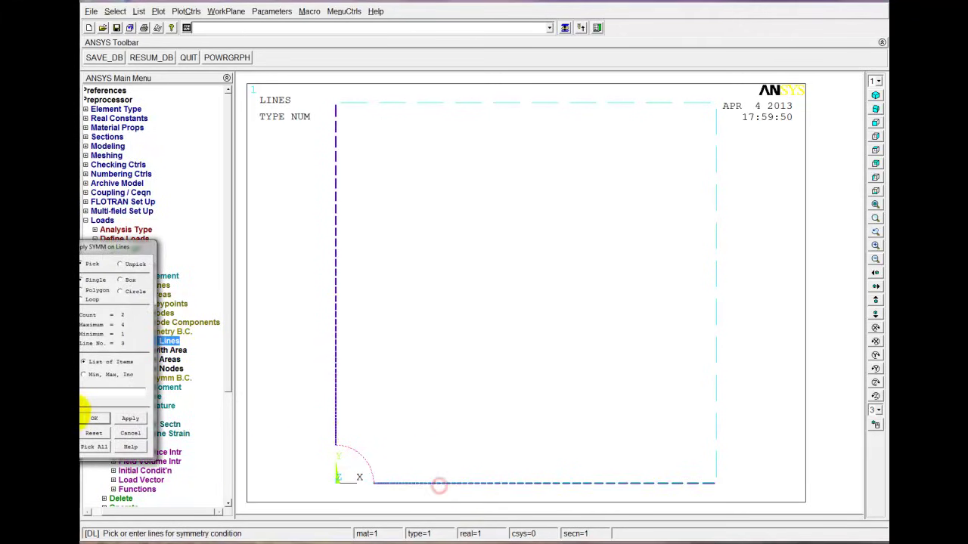
pyautogui.click(91, 419)
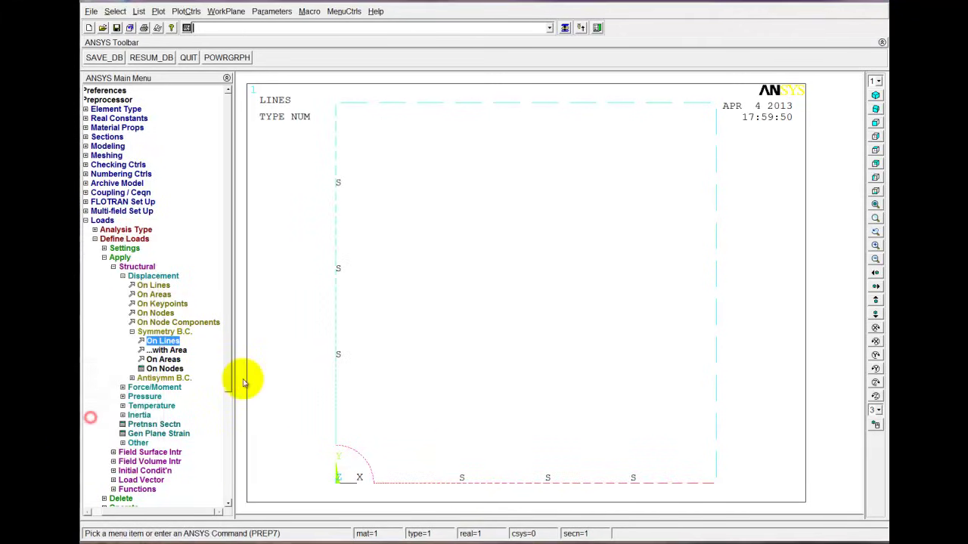
# Step: Redisplay the model as its element mesh
pyautogui.click(131, 331)
pyautogui.click(123, 276)
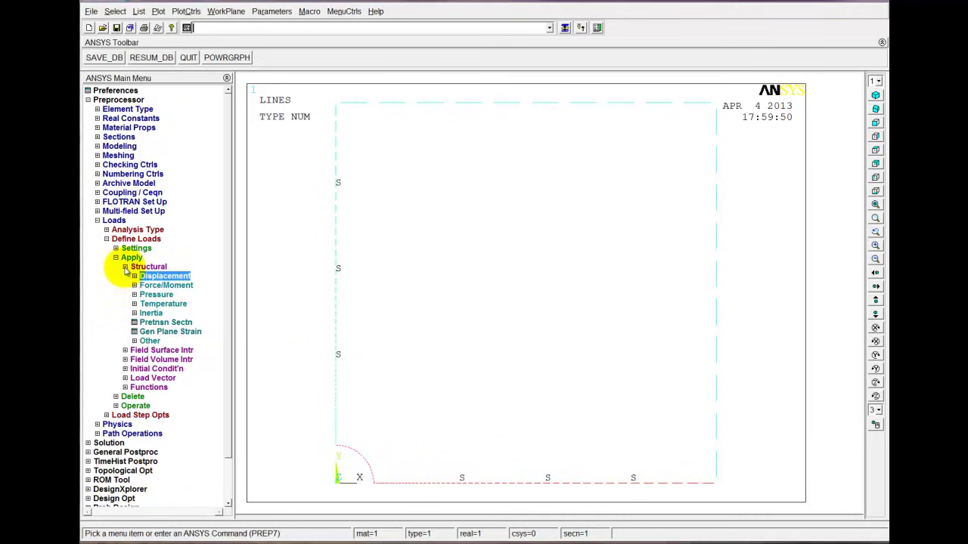
pyautogui.click(125, 267)
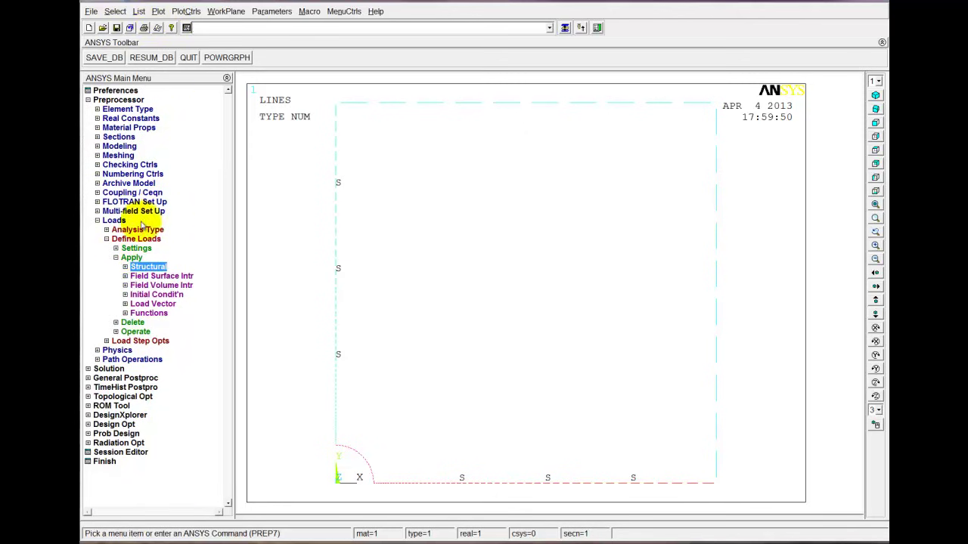
pyautogui.click(158, 12)
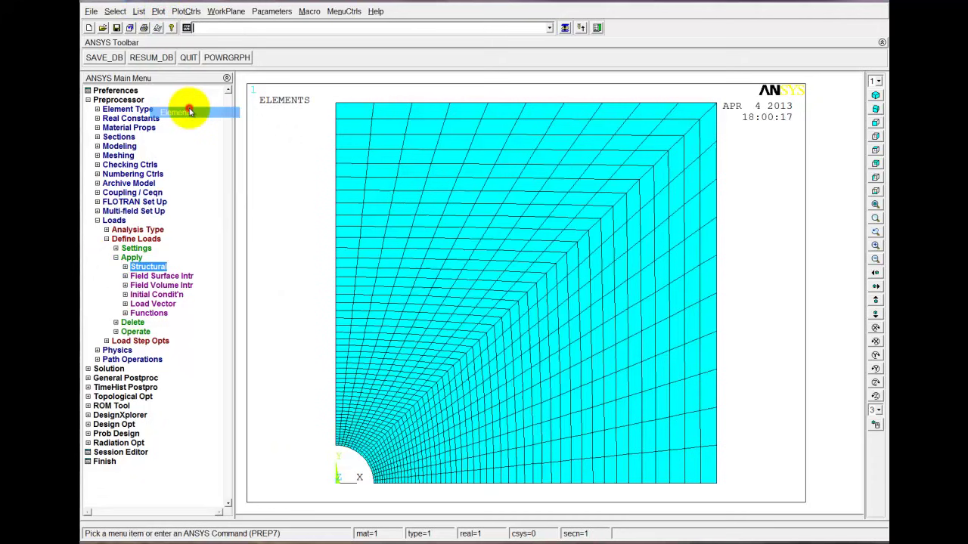
# Step: Box-select the 21 right-edge nodes for Couple DOFs
pyautogui.click(125, 267)
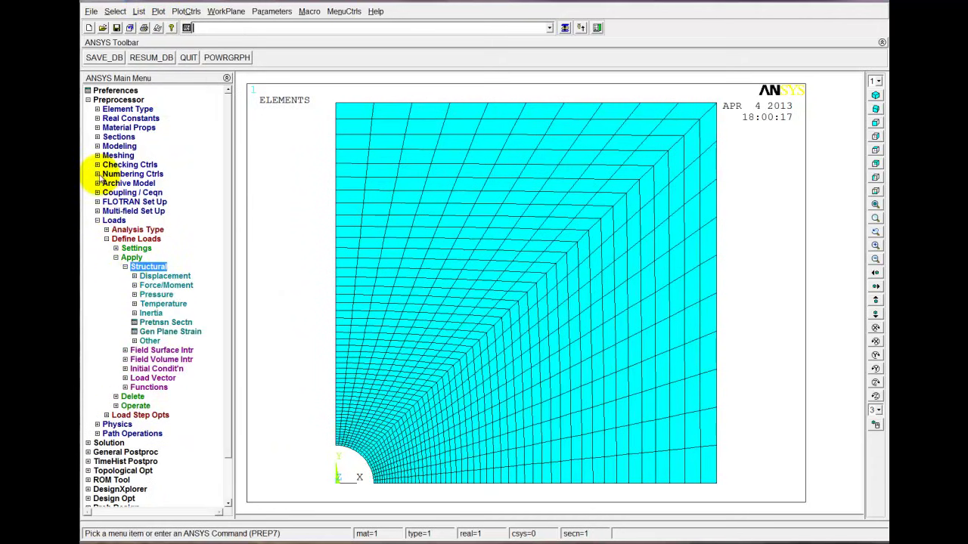
pyautogui.click(97, 193)
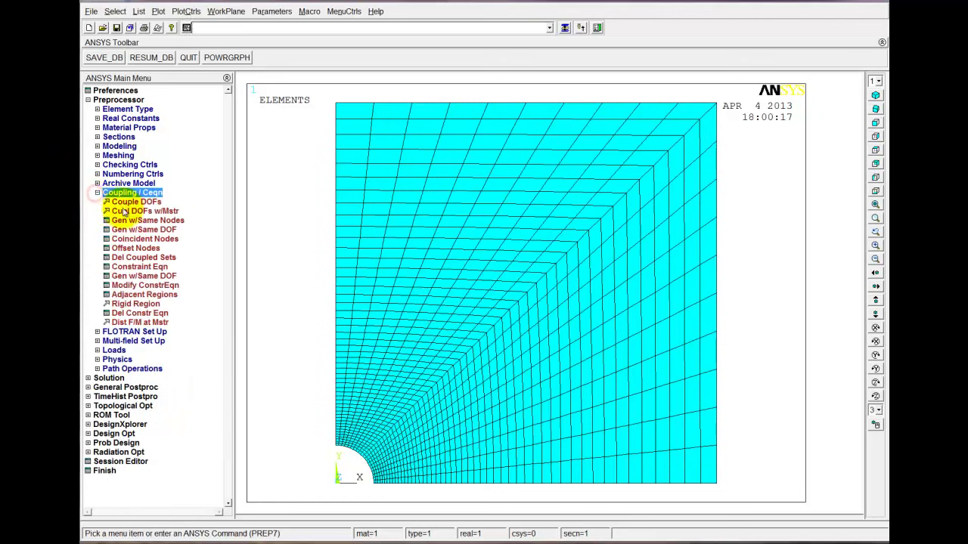
pyautogui.click(123, 202)
pyautogui.click(120, 279)
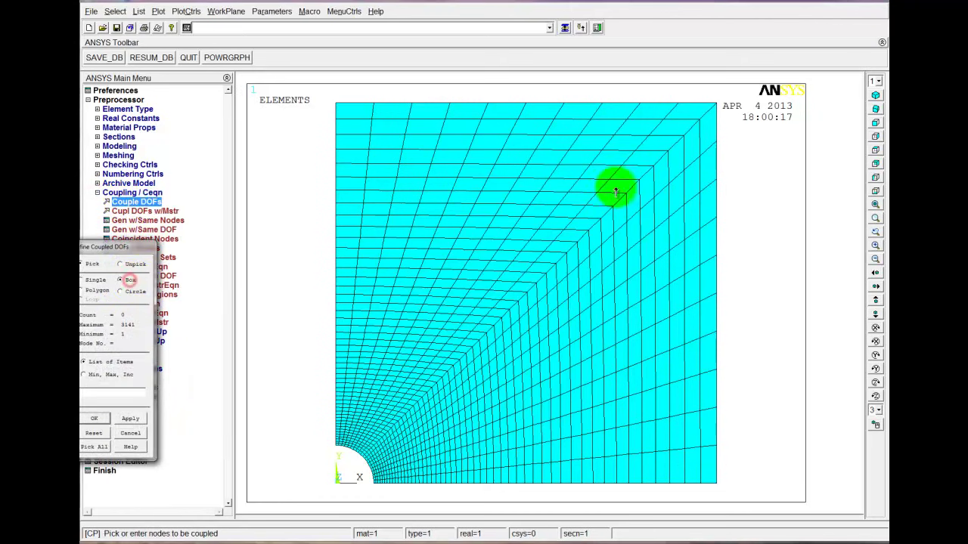
pyautogui.moveTo(726, 94); pyautogui.dragTo(711, 484)
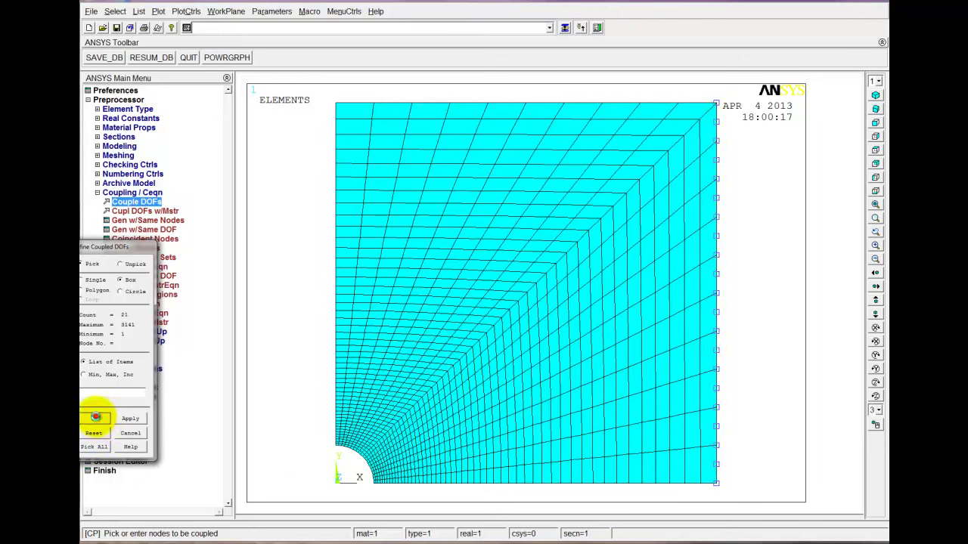
pyautogui.click(94, 418)
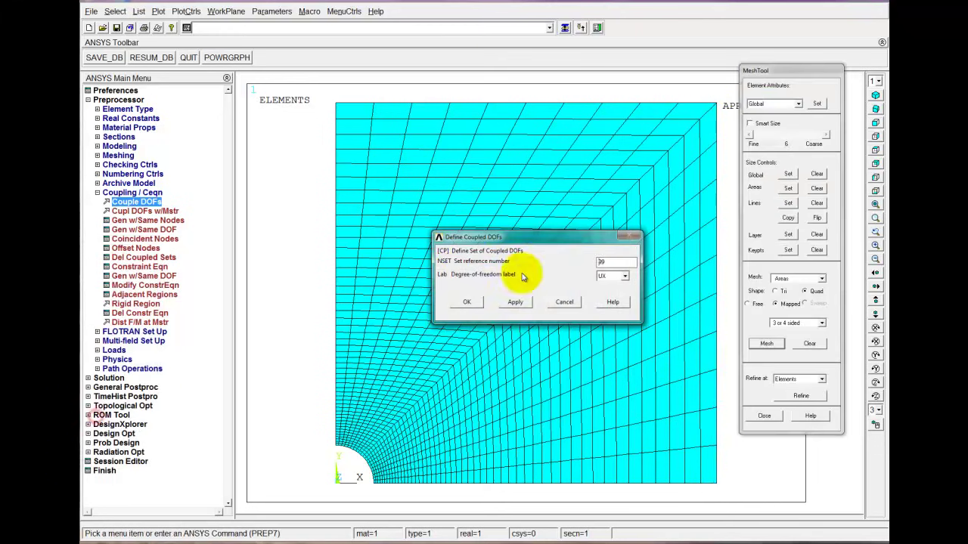
# Step: Create coupled set 99 in UX on the picked right-edge nodes
pyautogui.click(475, 302)
pyautogui.click(98, 193)
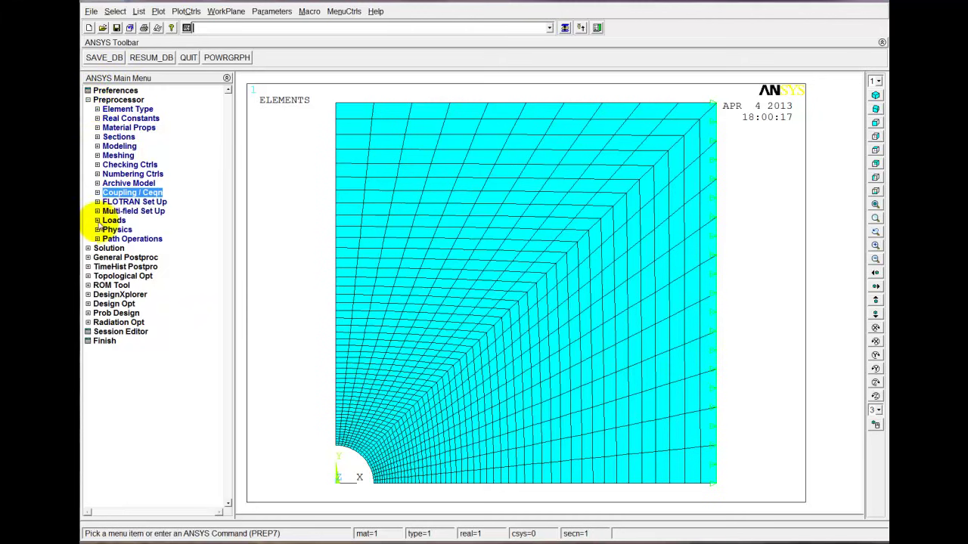
# Step: Apply an FX nodal force of 500 to one node on the right edge
pyautogui.click(105, 220)
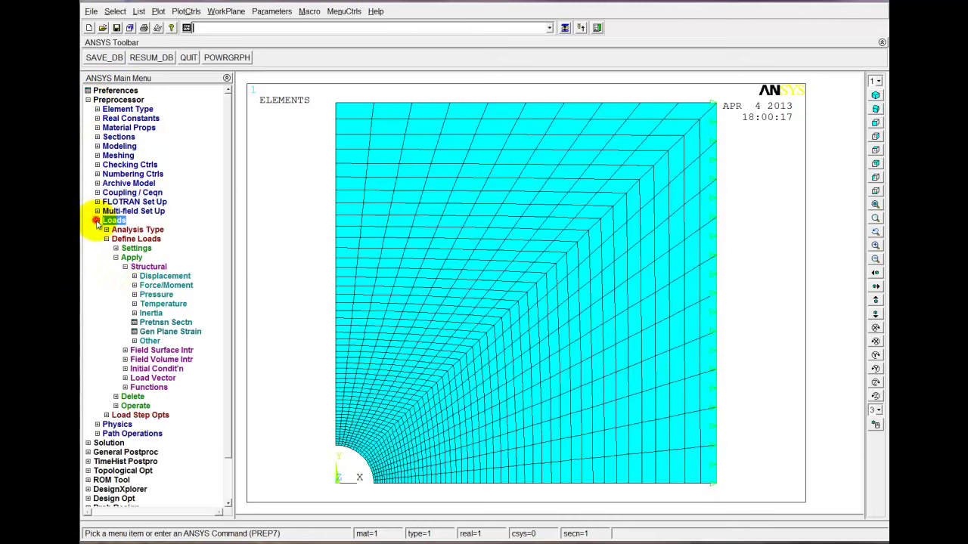
pyautogui.click(124, 268)
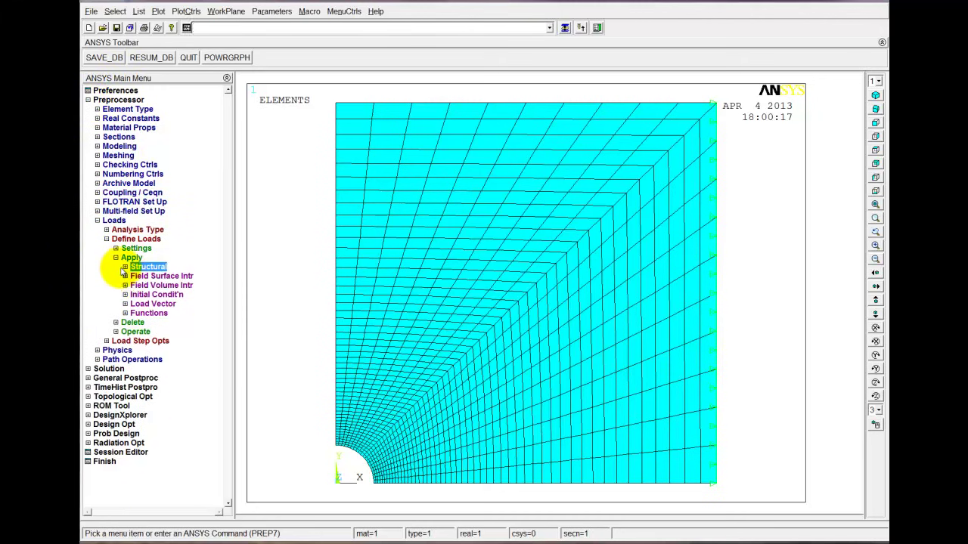
pyautogui.click(126, 268)
pyautogui.click(135, 285)
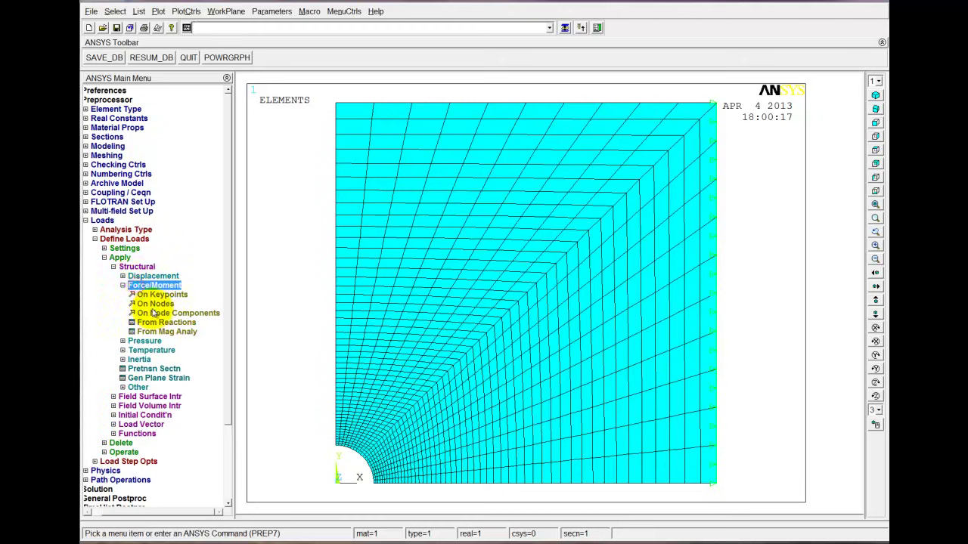
pyautogui.click(155, 303)
pyautogui.click(711, 376)
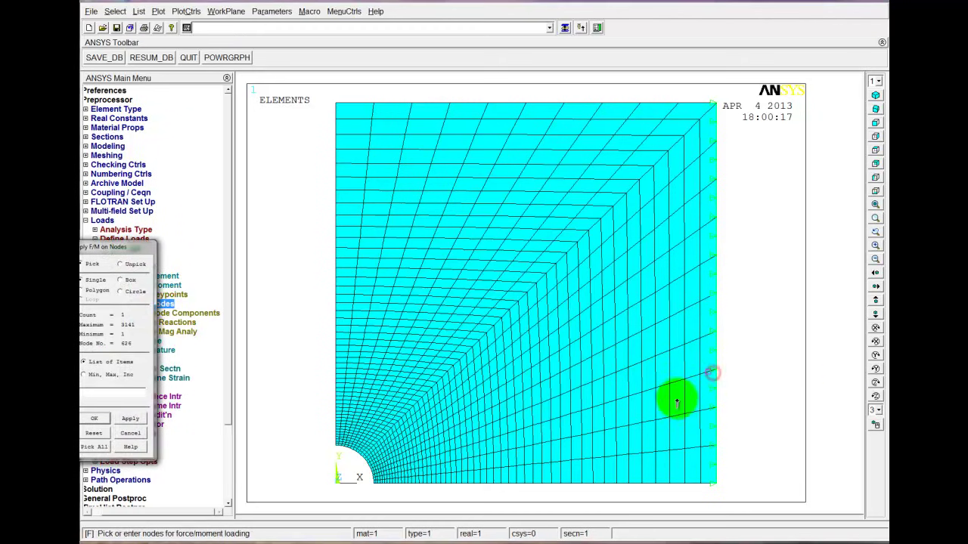
pyautogui.click(123, 265)
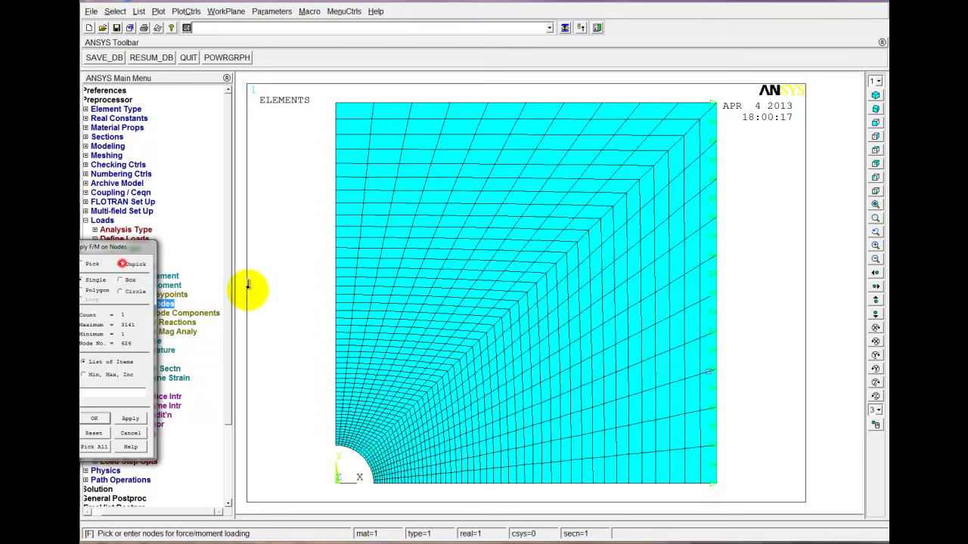
pyautogui.click(709, 368)
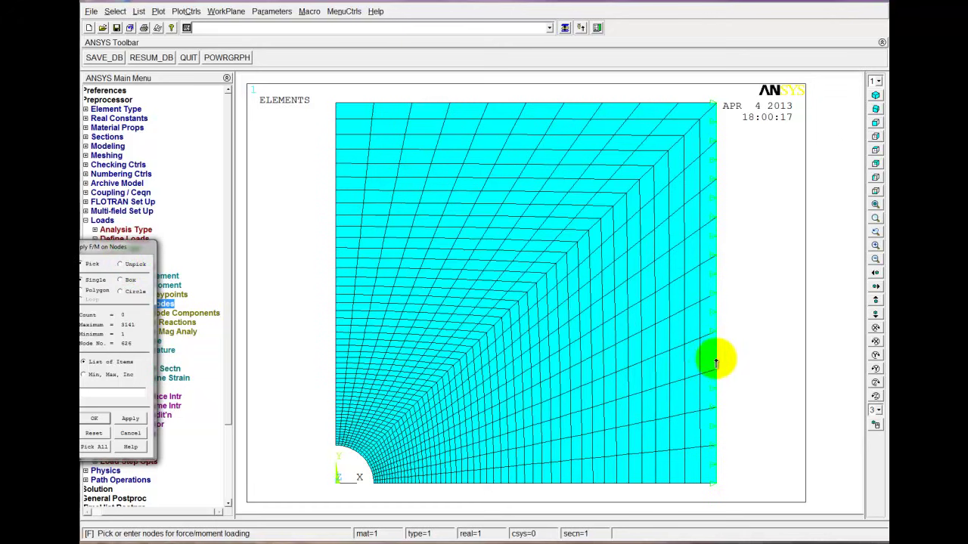
pyautogui.click(94, 418)
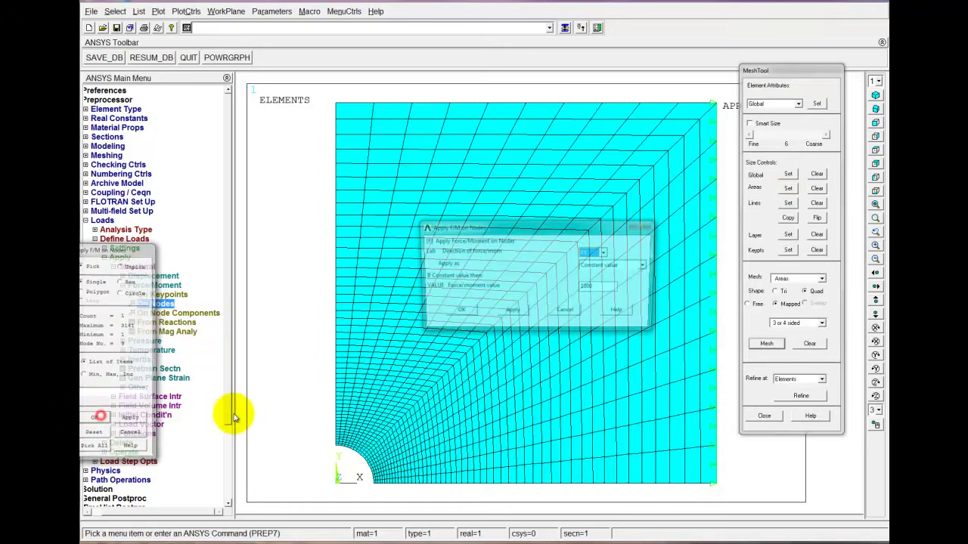
pyautogui.doubleClick(639, 296)
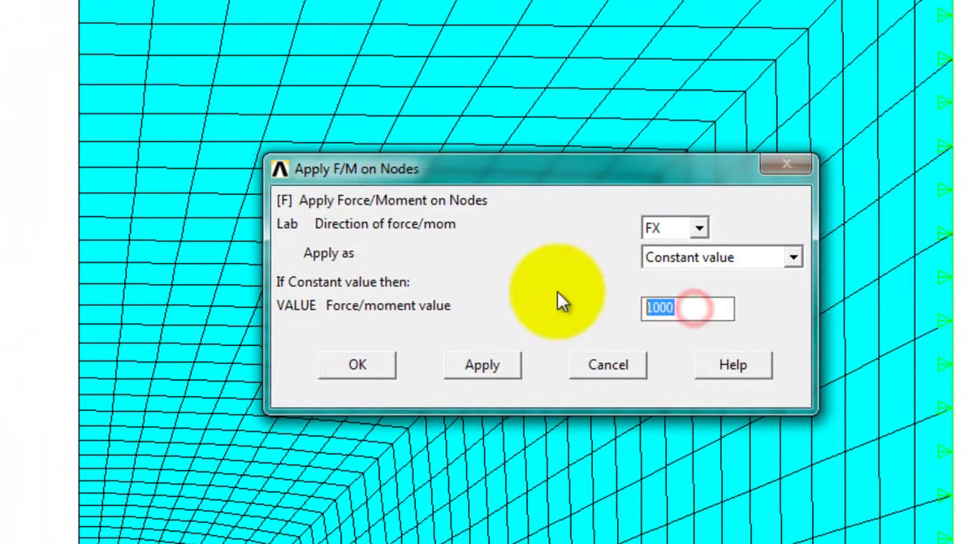
pyautogui.write('500')
pyautogui.click(357, 365)
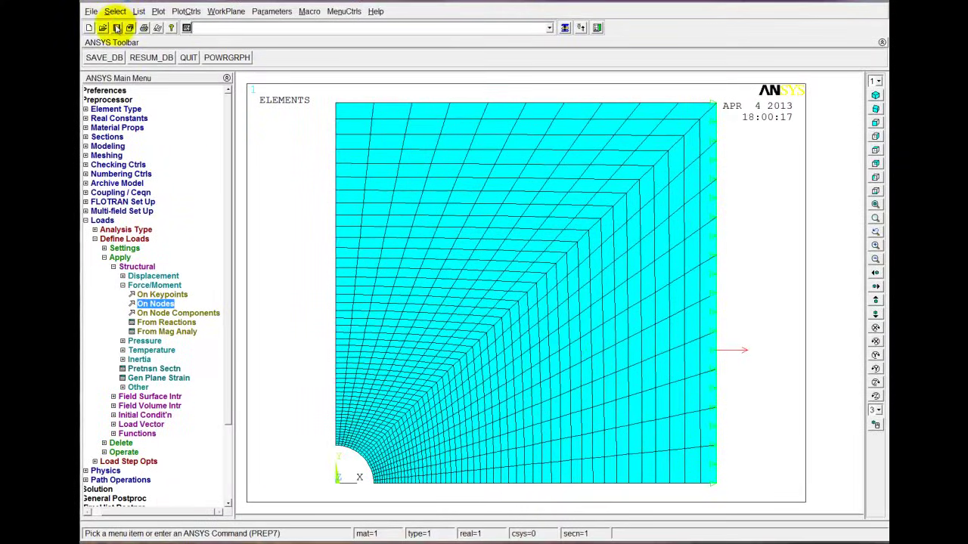
# Step: Save the model database
pyautogui.click(116, 27)
pyautogui.click(94, 238)
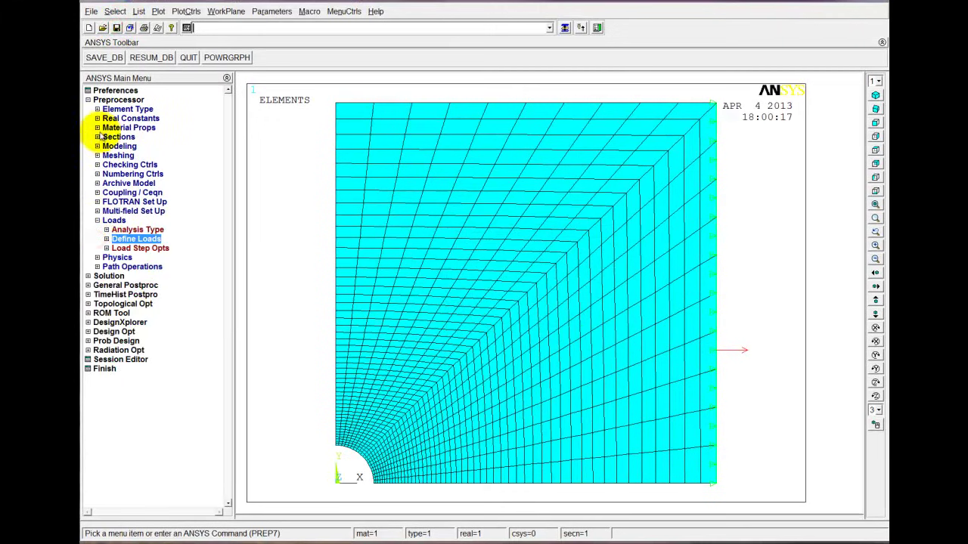
pyautogui.click(98, 101)
# Step: Solve the current load step and dismiss the completion message
pyautogui.click(98, 109)
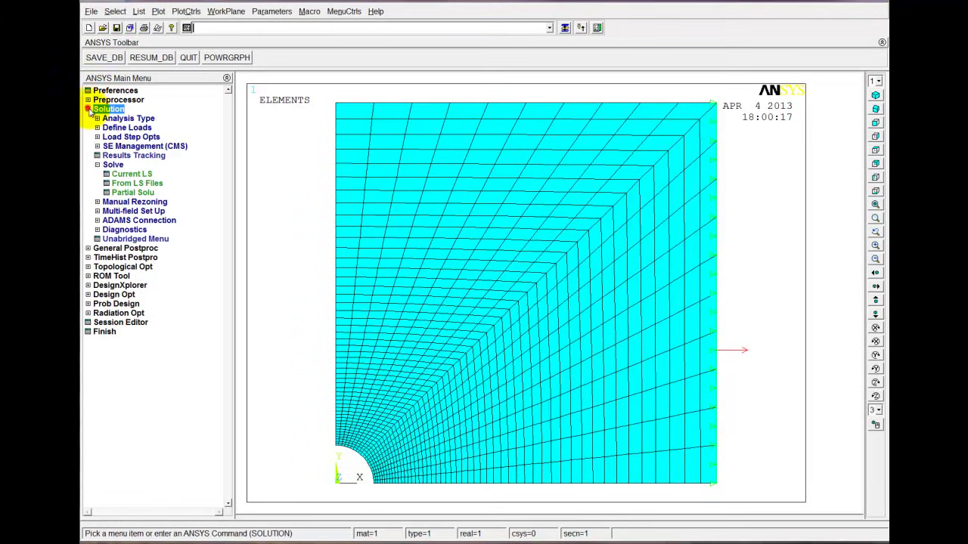
pyautogui.click(114, 166)
pyautogui.click(113, 165)
pyautogui.click(113, 165)
pyautogui.click(130, 174)
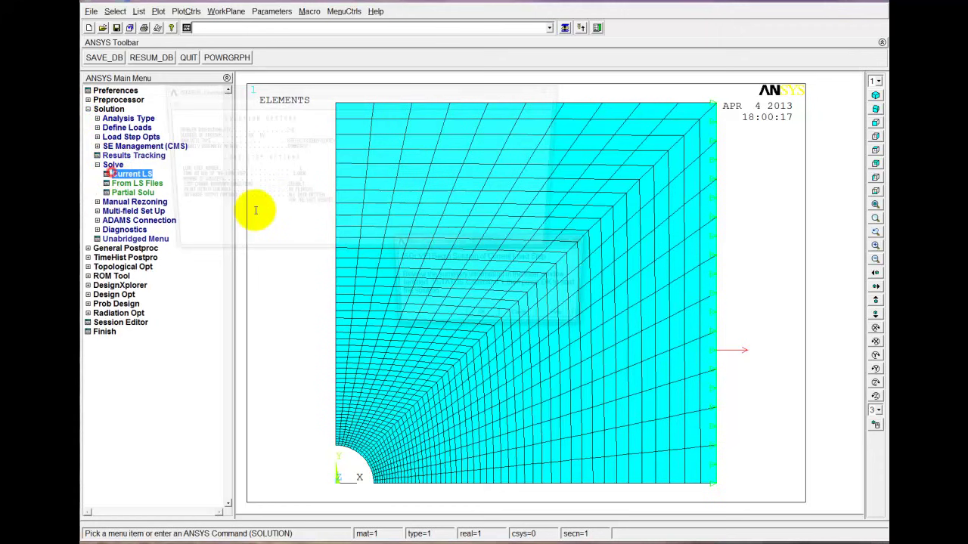
pyautogui.click(554, 89)
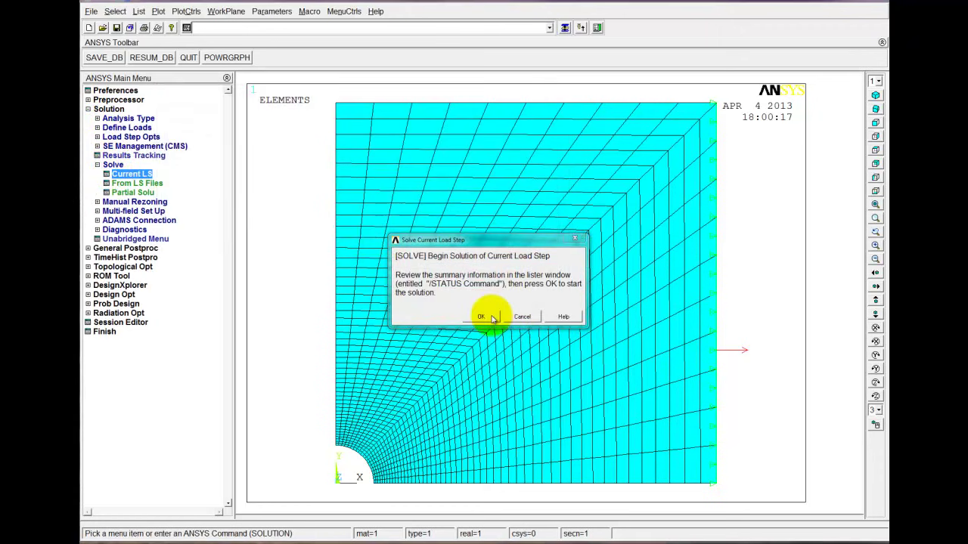
pyautogui.click(482, 316)
pyautogui.click(515, 207)
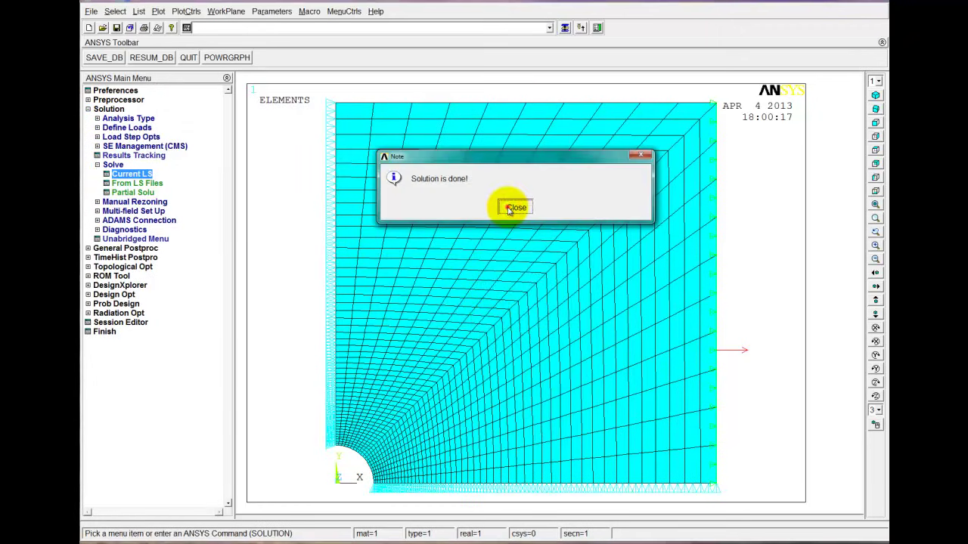
# Step: Open the General Postproc options
pyautogui.click(98, 165)
pyautogui.click(87, 108)
pyautogui.click(89, 118)
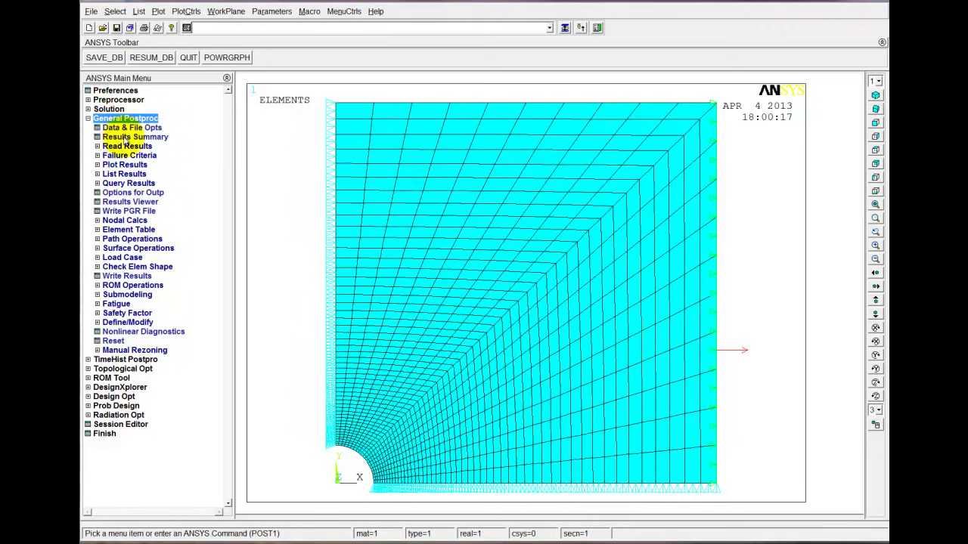
# Step: Plot the deformed shape of the solved plate
pyautogui.click(121, 165)
pyautogui.click(124, 173)
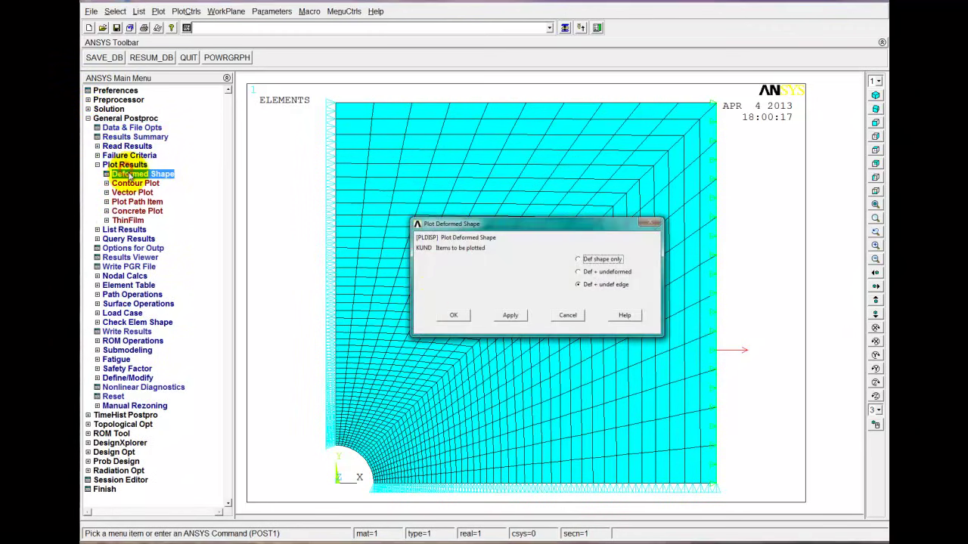
pyautogui.click(445, 318)
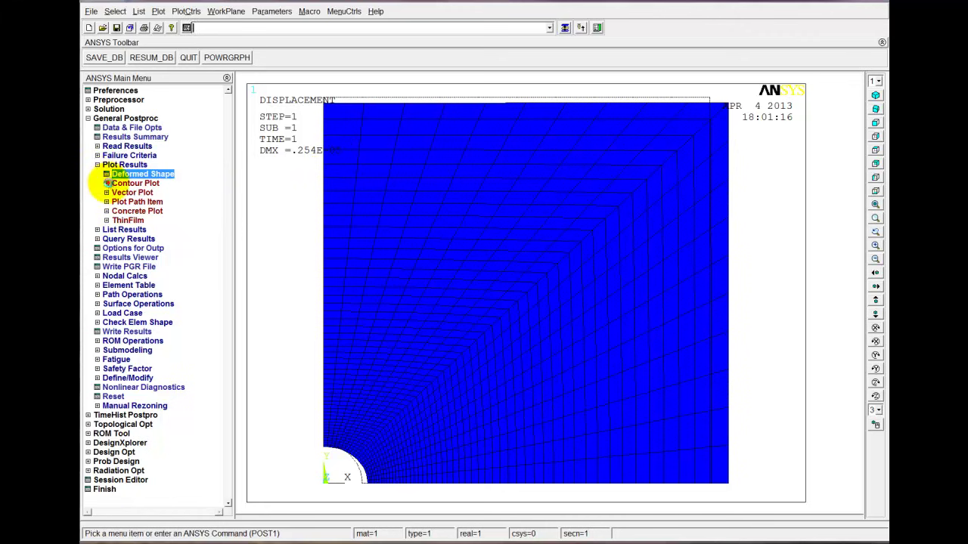
# Step: Plot the von Mises (SEQV) nodal solution stress contour
pyautogui.click(107, 183)
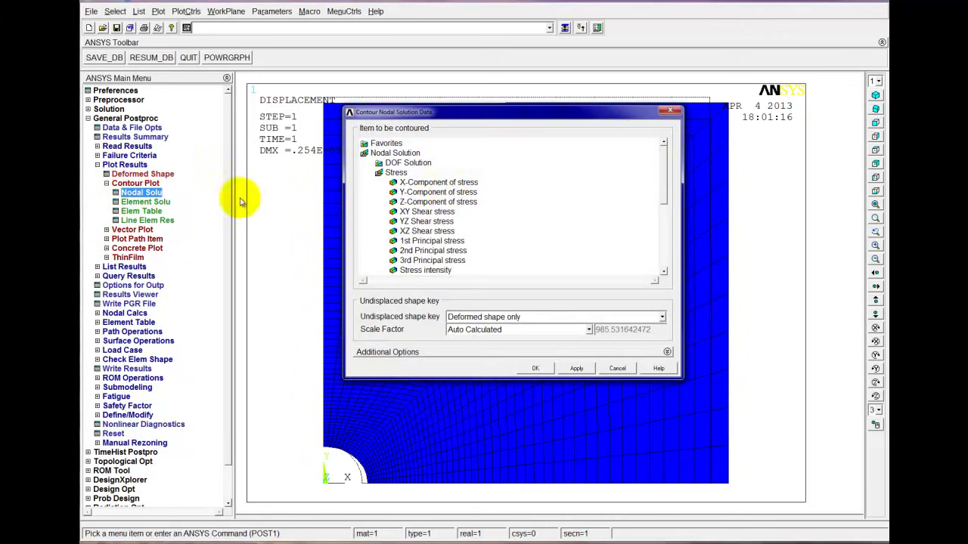
pyautogui.moveTo(664, 198); pyautogui.dragTo(664, 218)
pyautogui.click(535, 368)
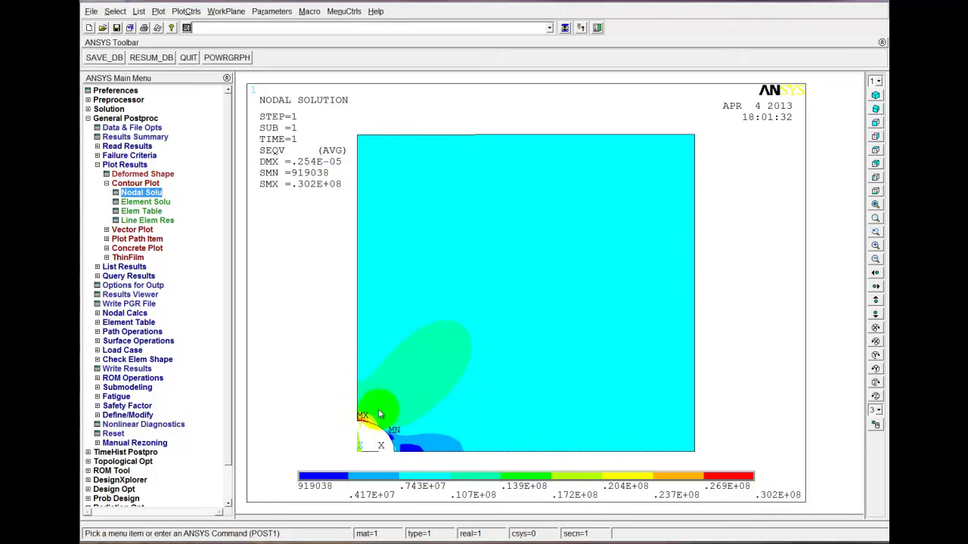
pyautogui.click(395, 164)
pyautogui.click(383, 419)
# Step: Expand the von Mises contour using 1/4 Dihedral Sym periodic/cyclic symmetry
pyautogui.click(444, 425)
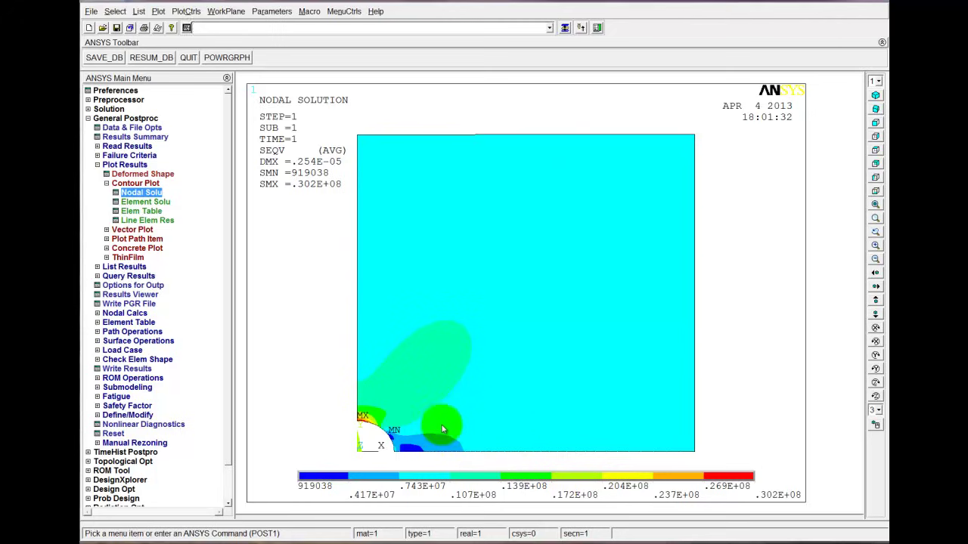
pyautogui.click(186, 10)
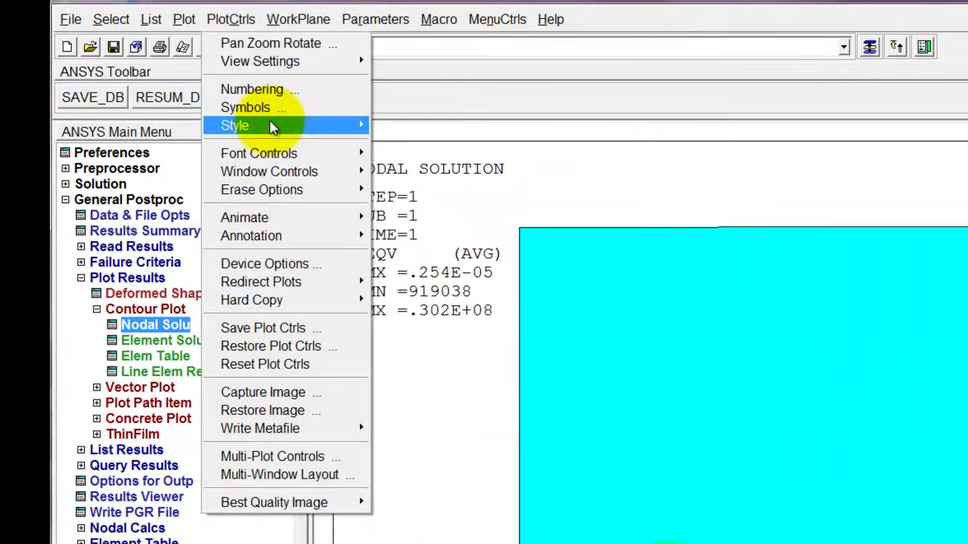
pyautogui.moveTo(273, 127)
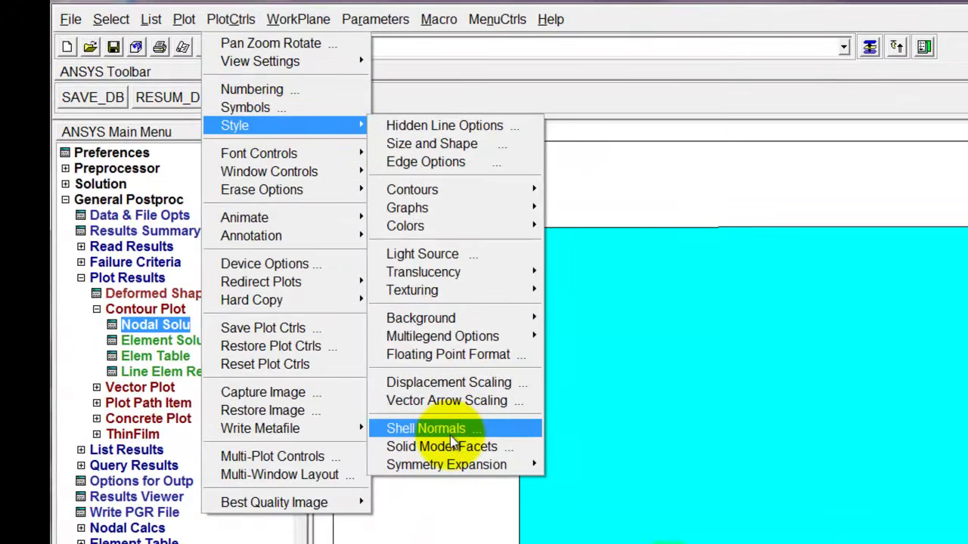
pyautogui.moveTo(467, 469)
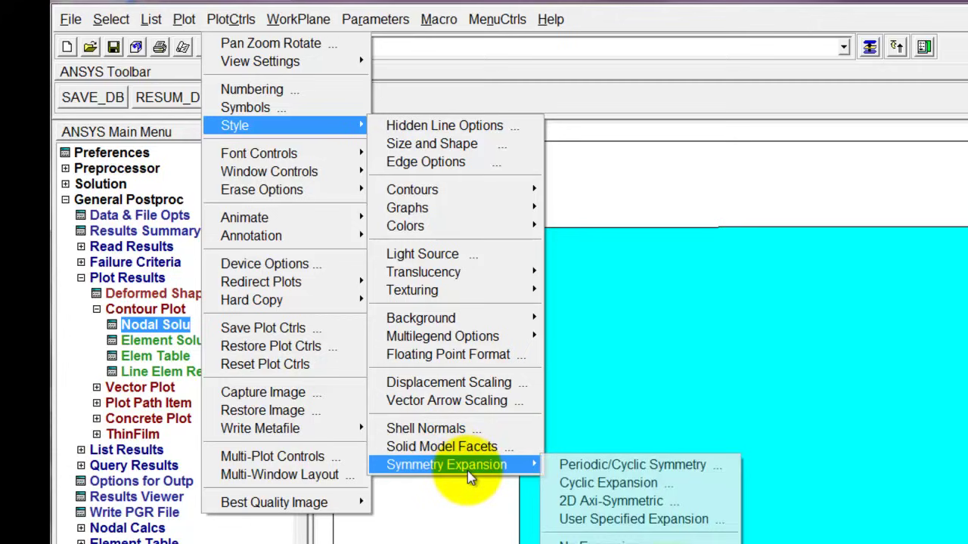
pyautogui.click(620, 465)
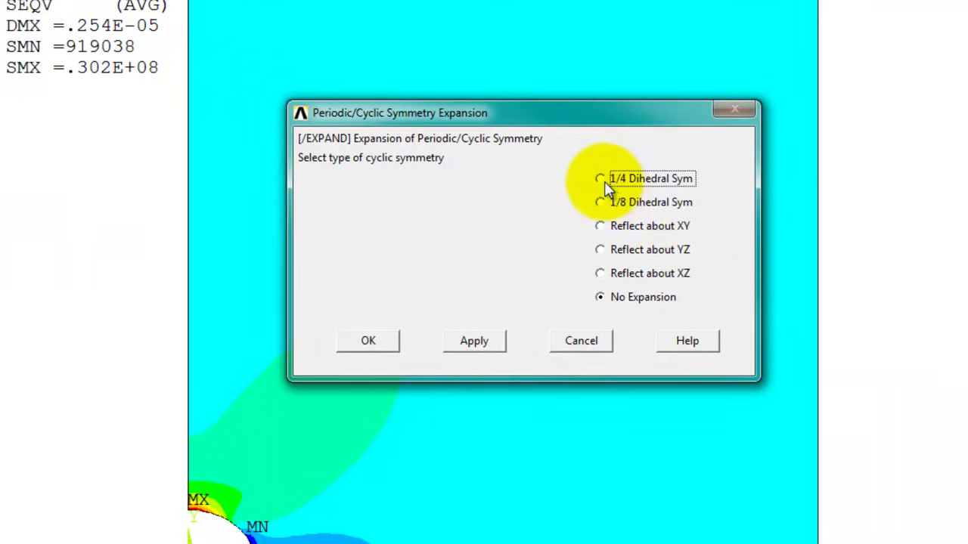
pyautogui.click(601, 182)
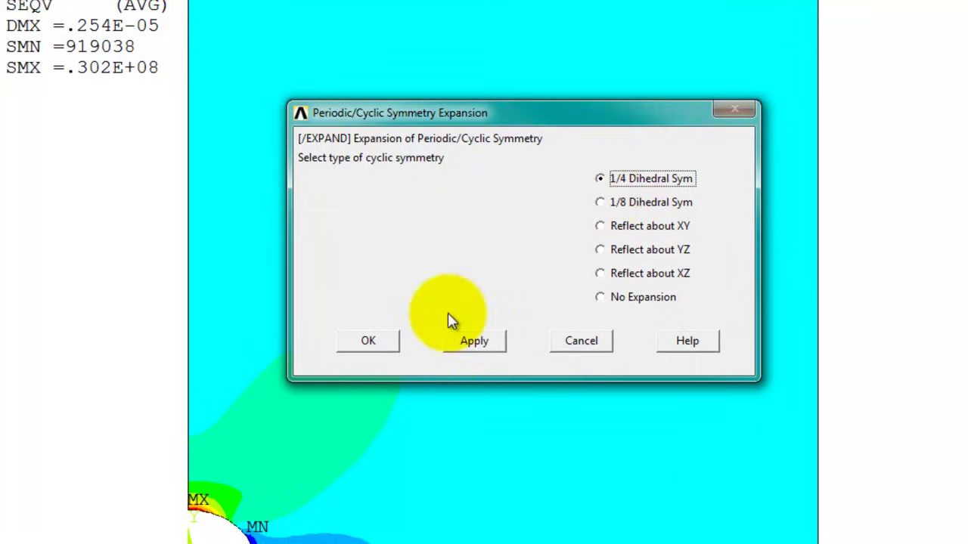
pyautogui.click(368, 341)
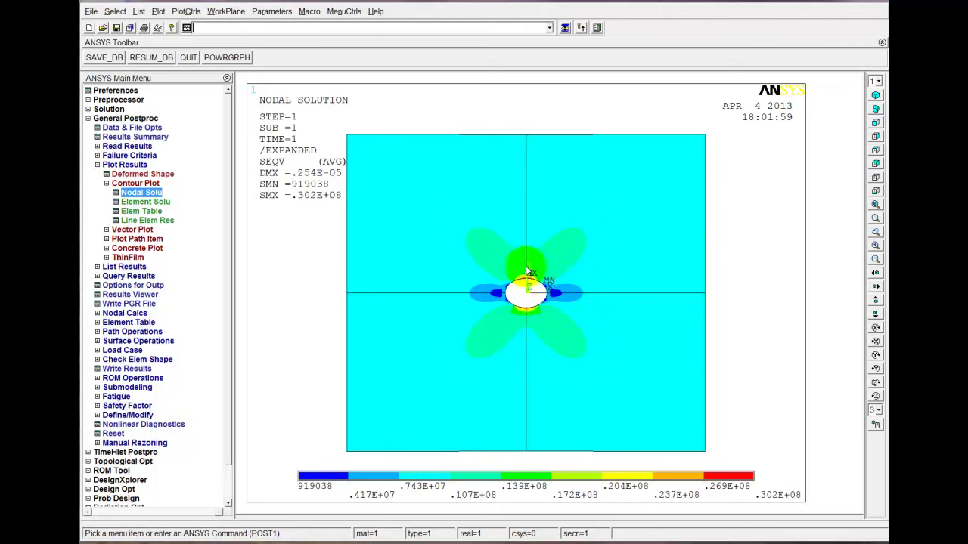
# Step: Turn off Min-Max symbols in Window Options and redraw the contour
pyautogui.click(186, 11)
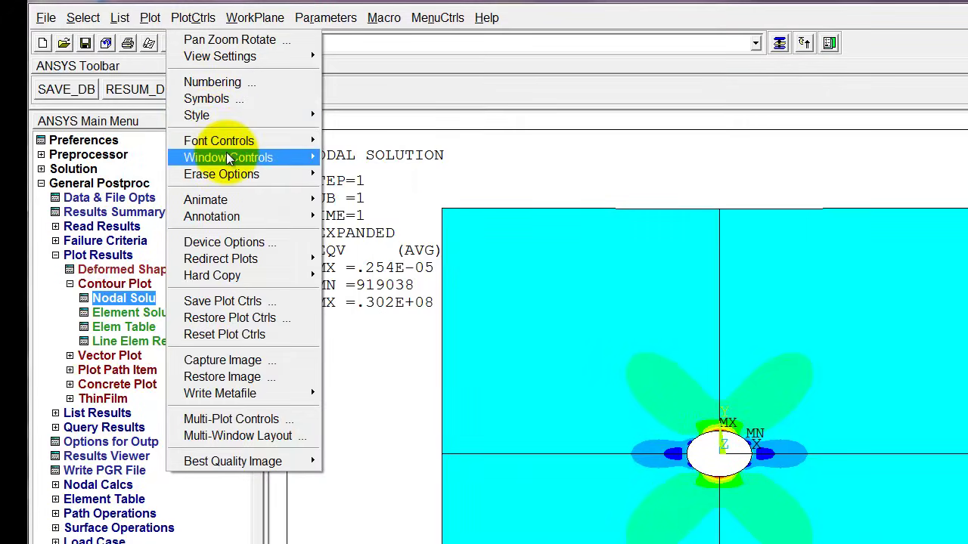
pyautogui.moveTo(224, 148)
pyautogui.click(349, 176)
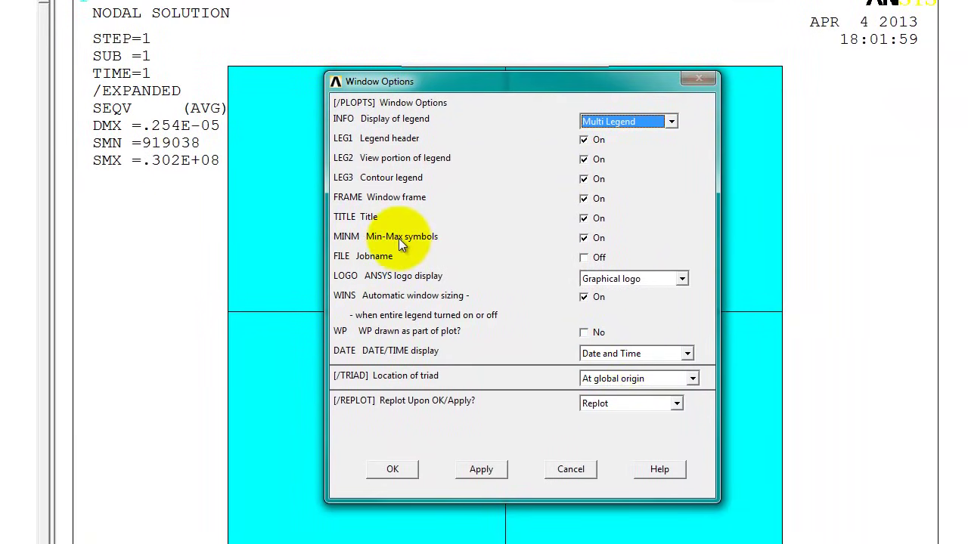
pyautogui.click(600, 240)
pyautogui.click(381, 471)
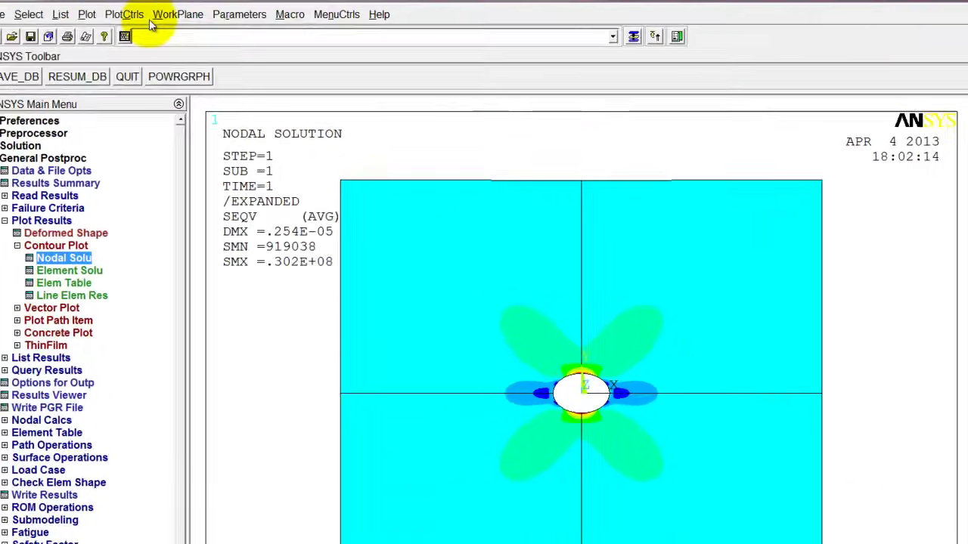
# Step: Set the Edge Options element outlines to Edge Only / All so mesh lines overlay the expanded contour
pyautogui.click(179, 12)
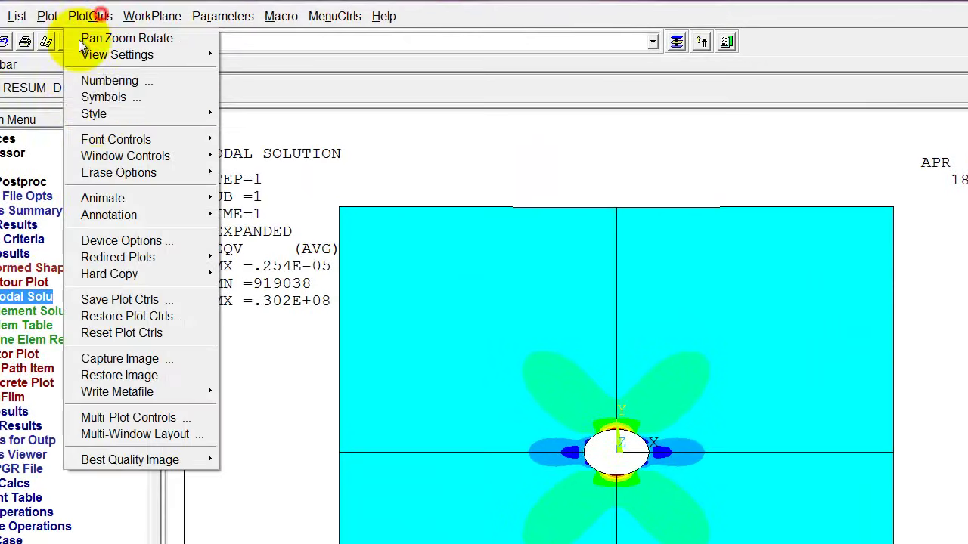
pyautogui.moveTo(182, 74)
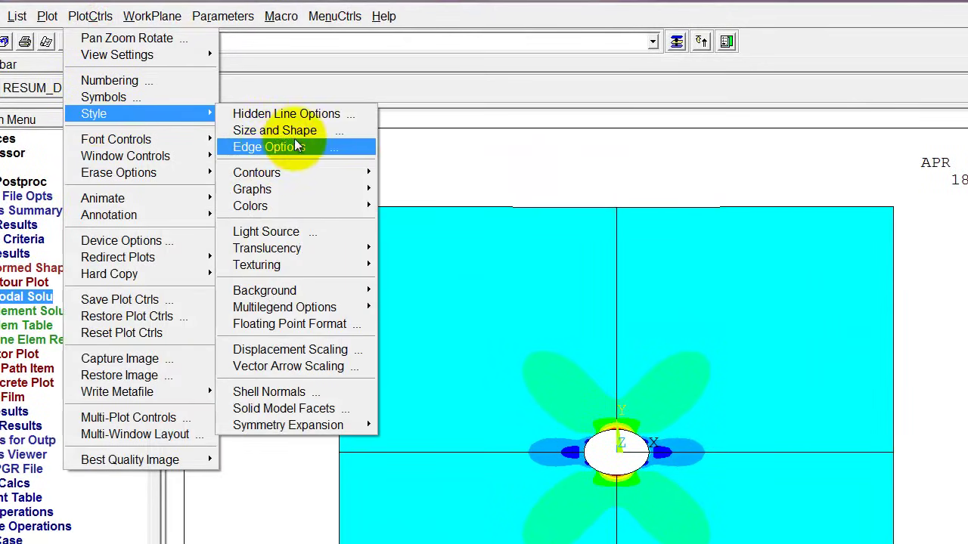
pyautogui.click(315, 148)
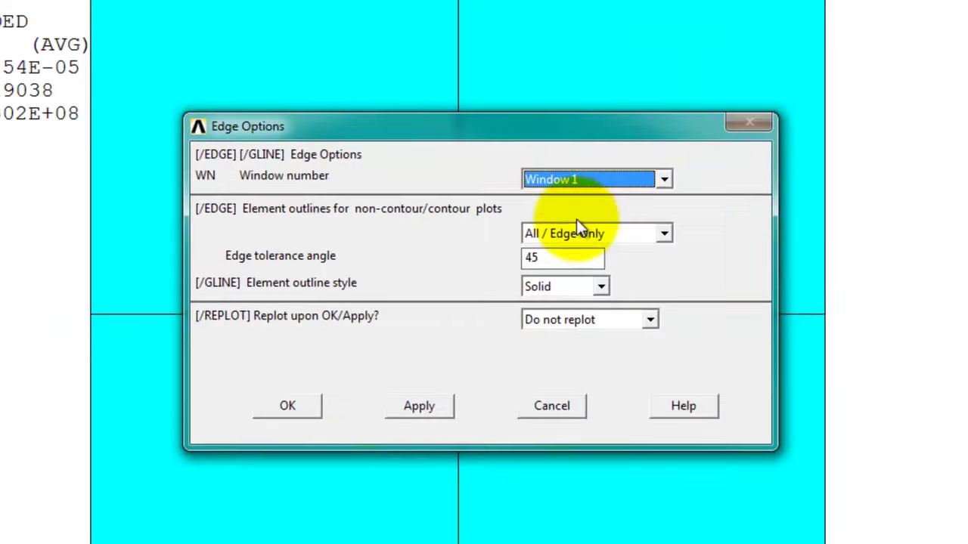
pyautogui.click(566, 223)
pyautogui.click(571, 255)
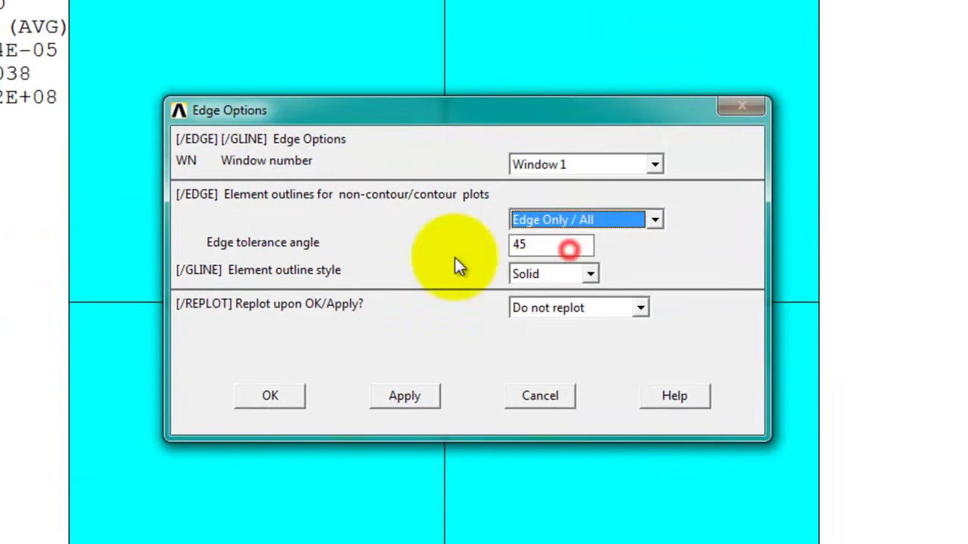
pyautogui.click(270, 397)
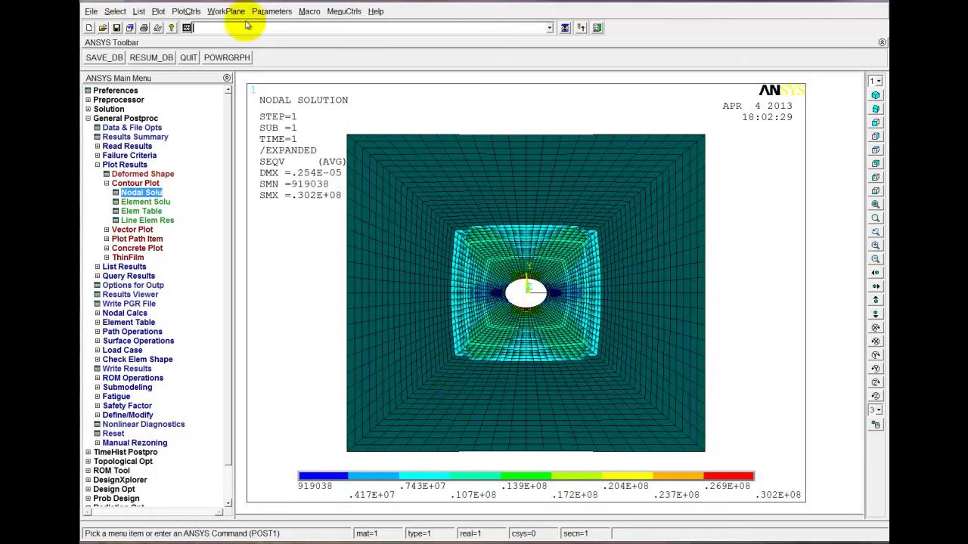
# Step: Set Periodic/Cyclic Symmetry expansion to No Expansion, redrawing only the meshed quarter plate
pyautogui.click(188, 12)
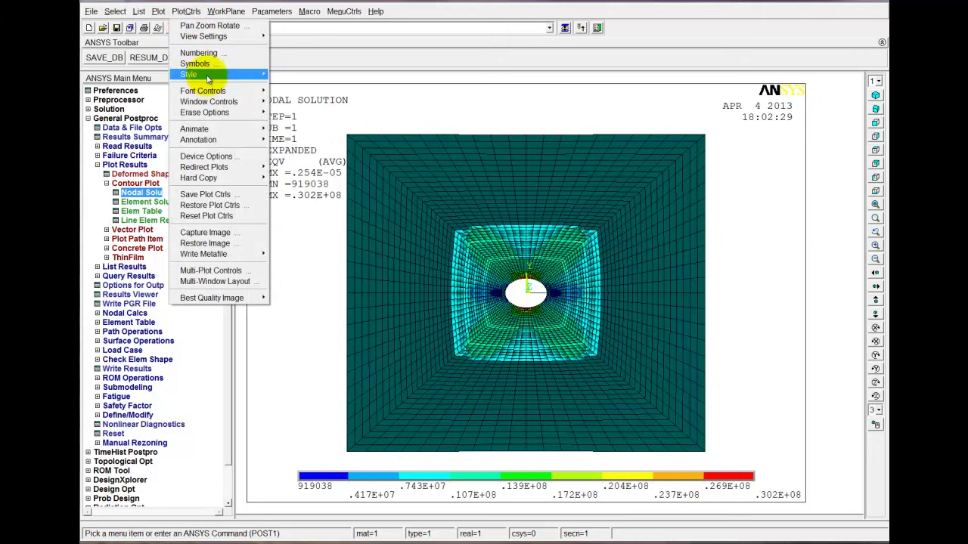
pyautogui.moveTo(208, 77)
pyautogui.moveTo(325, 277)
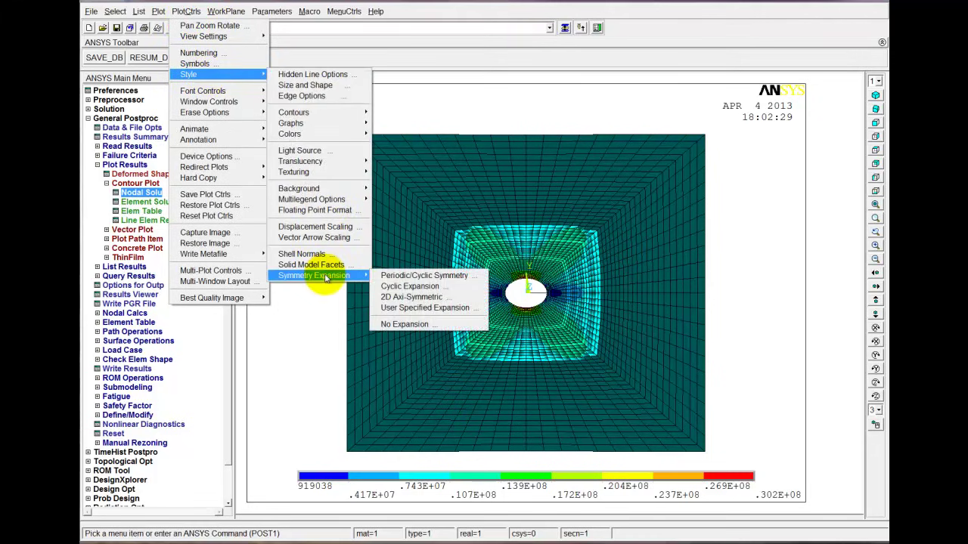
pyautogui.click(424, 275)
pyautogui.click(447, 293)
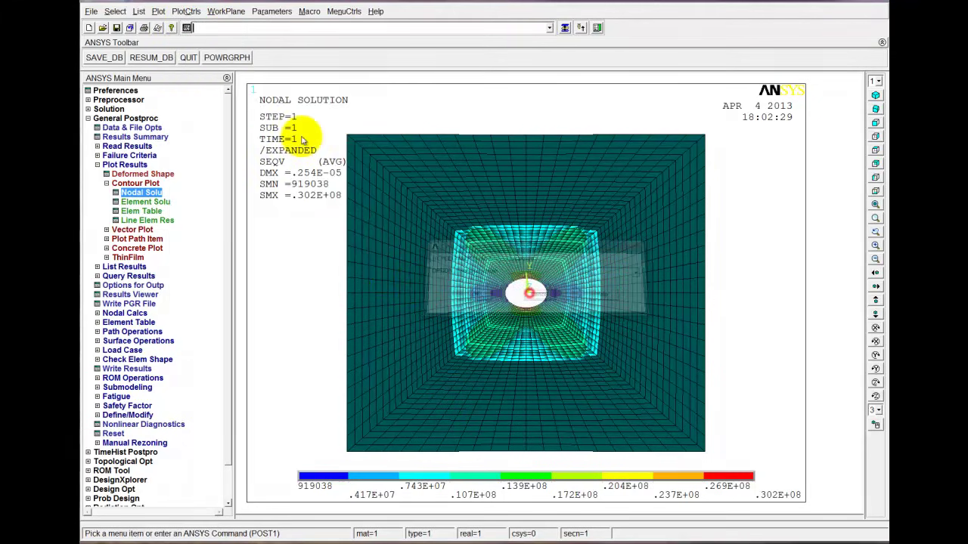
pyautogui.click(186, 11)
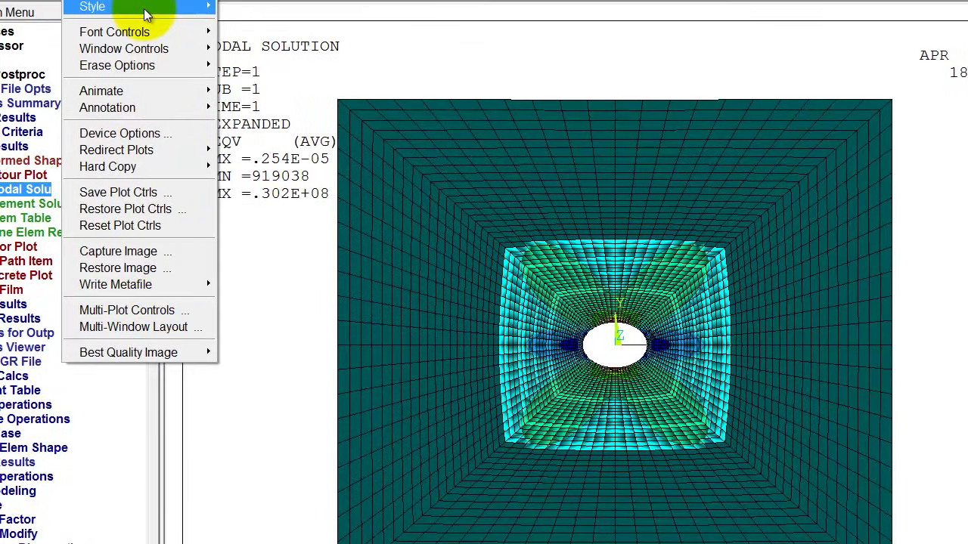
pyautogui.moveTo(170, 25)
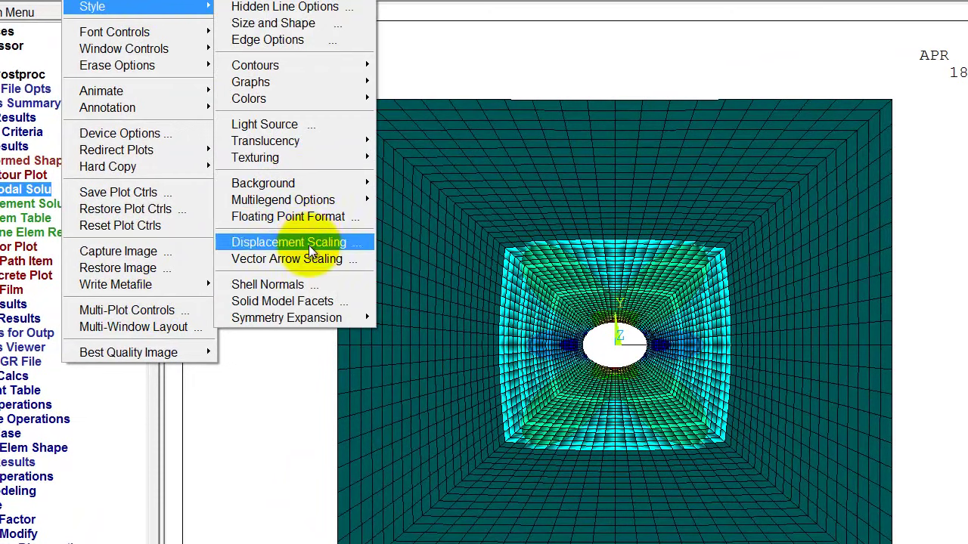
pyautogui.moveTo(317, 322)
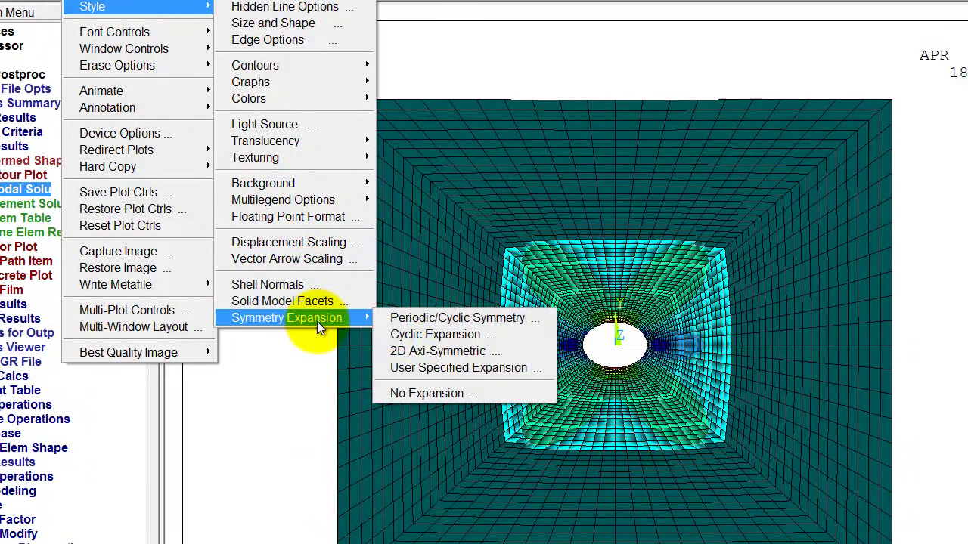
pyautogui.click(435, 322)
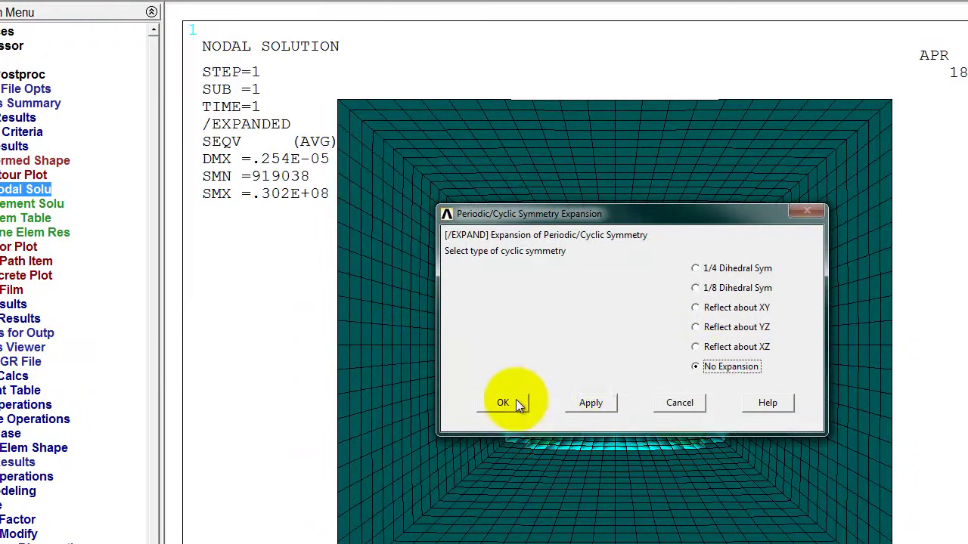
pyautogui.click(515, 401)
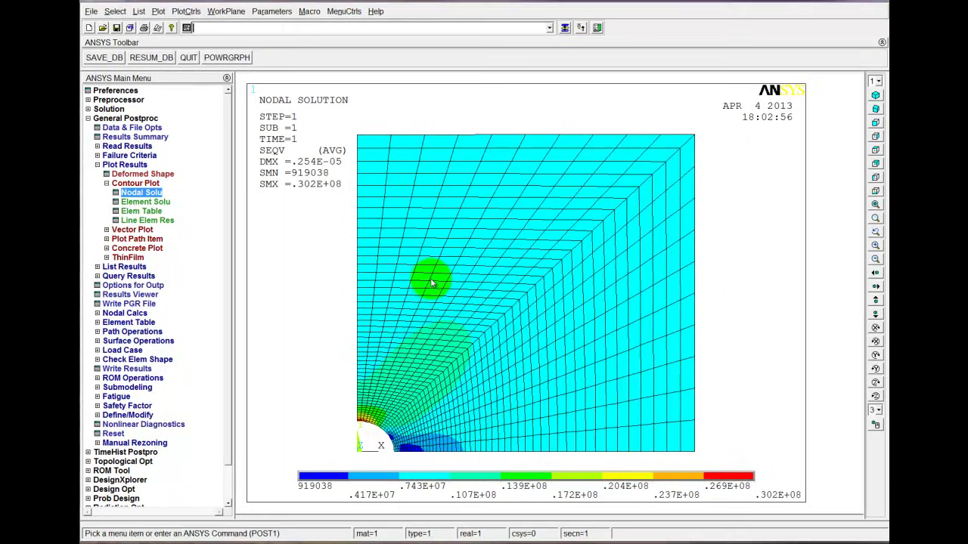
pyautogui.click(405, 454)
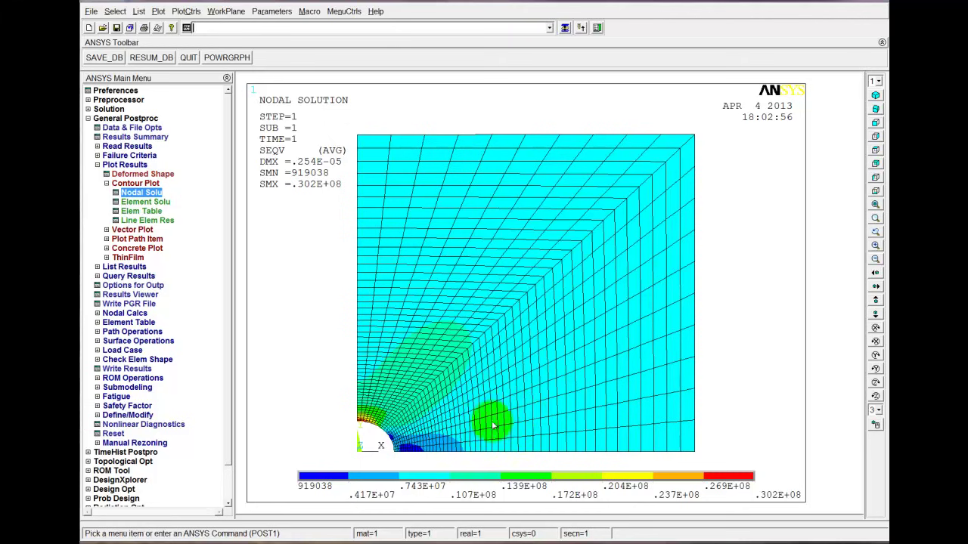
pyautogui.click(507, 446)
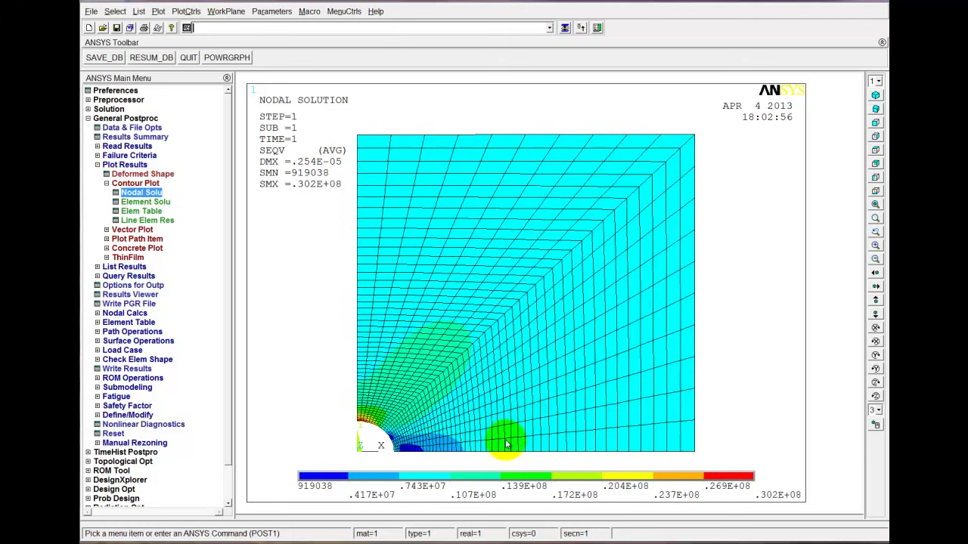